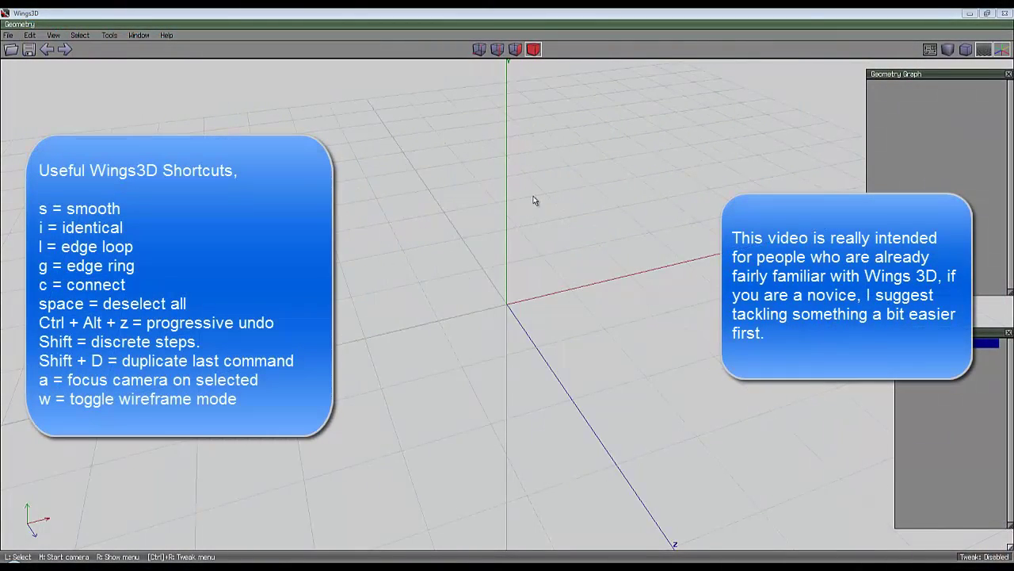
- Create an icosahedron at the origin and select the whole object
middle_click(374, 204)
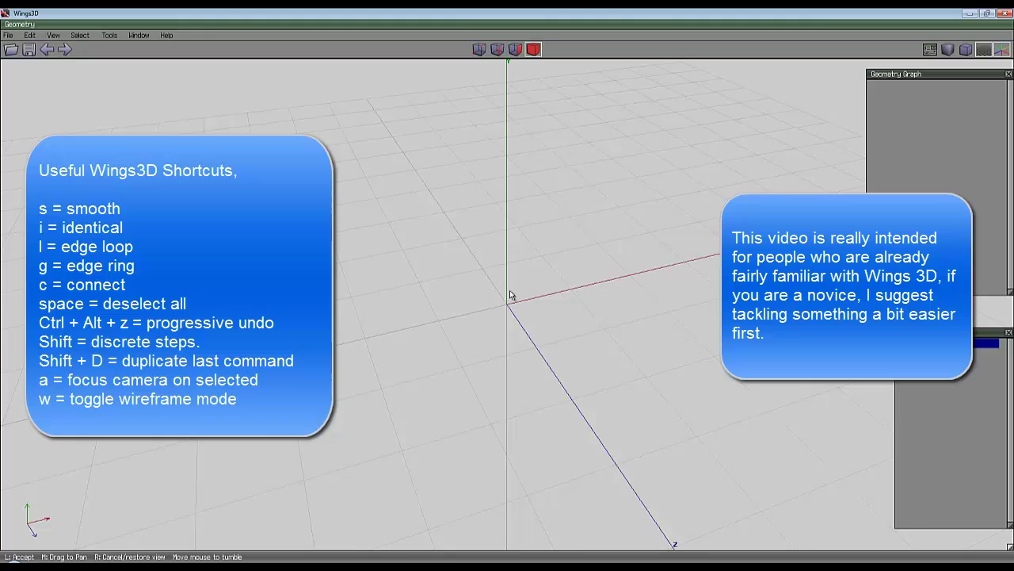
left_click(508, 292)
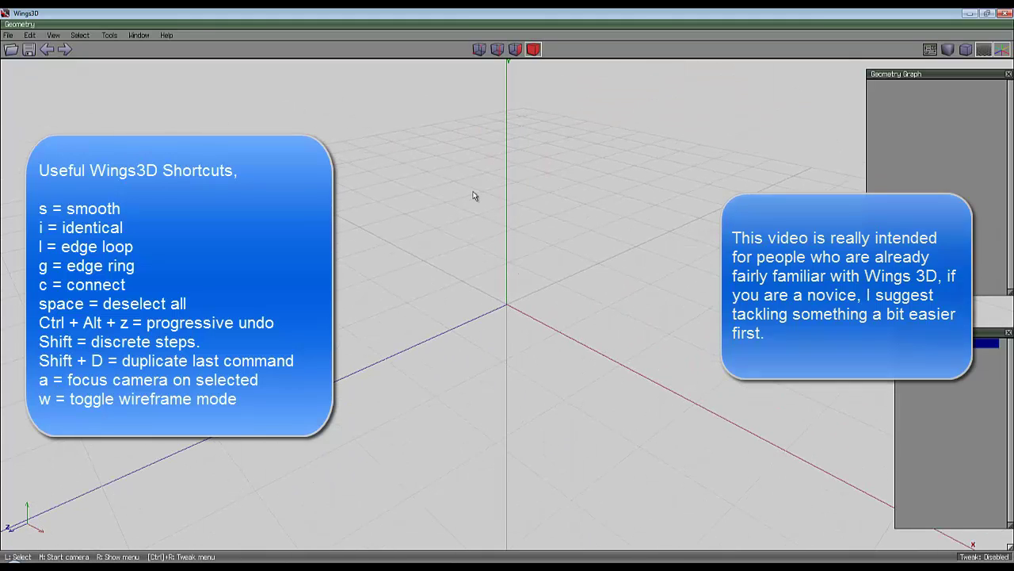
right_click(459, 165)
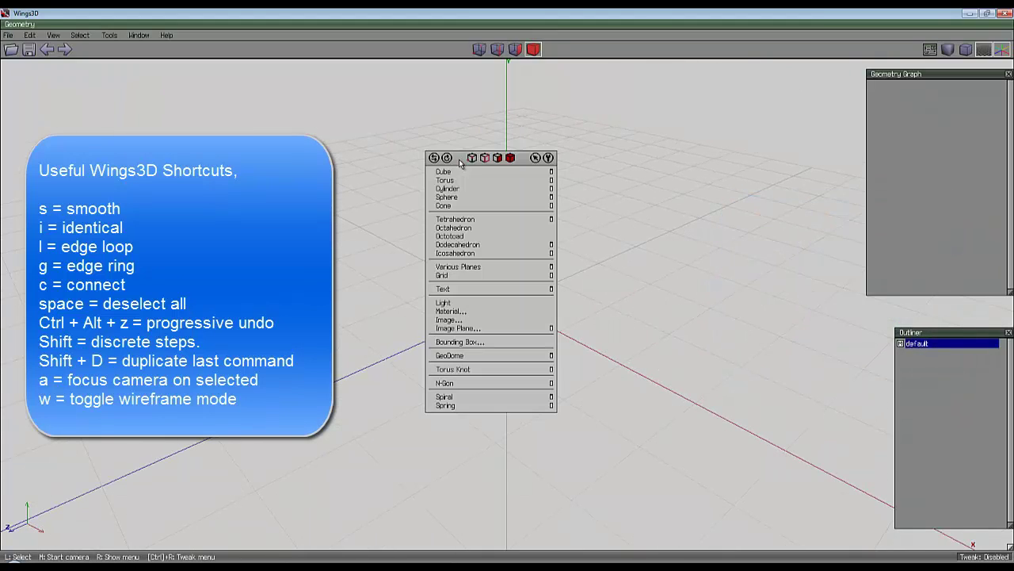
left_click(482, 254)
left_click(536, 227)
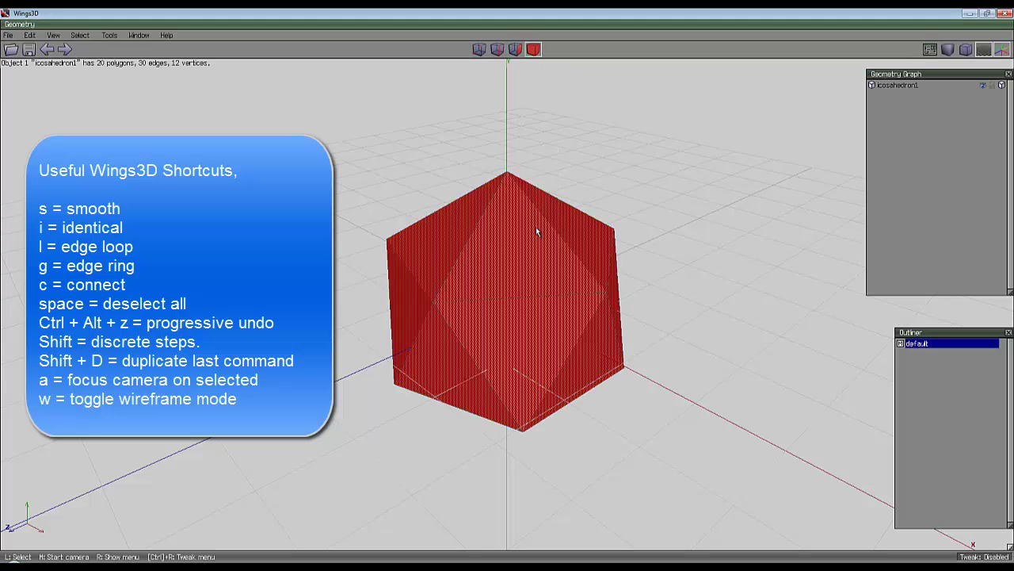
- Bevel all of the icosahedron's vertices to the maximum distance of 1.0
left_click(480, 49)
right_click(487, 155)
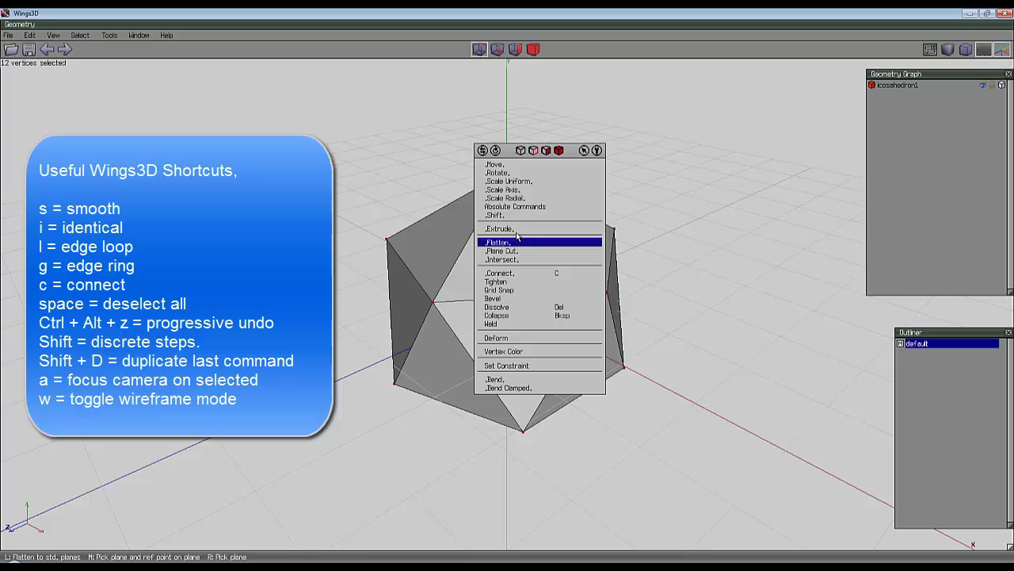
left_click(509, 297)
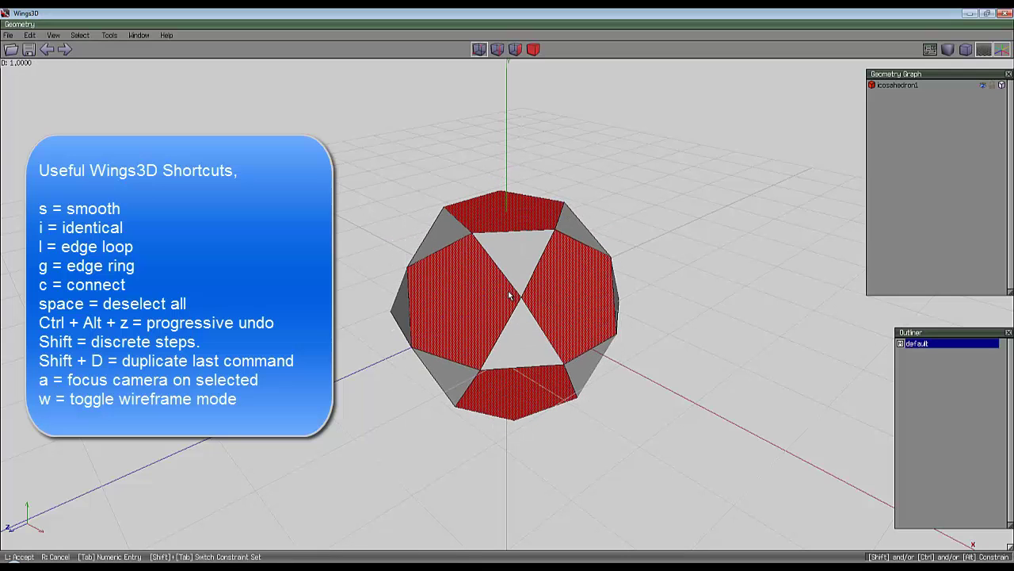
left_click(510, 296)
- Run Cleanup on the whole bevelled object to remove its duplicate vertices and short edges
left_click(534, 49)
right_click(564, 152)
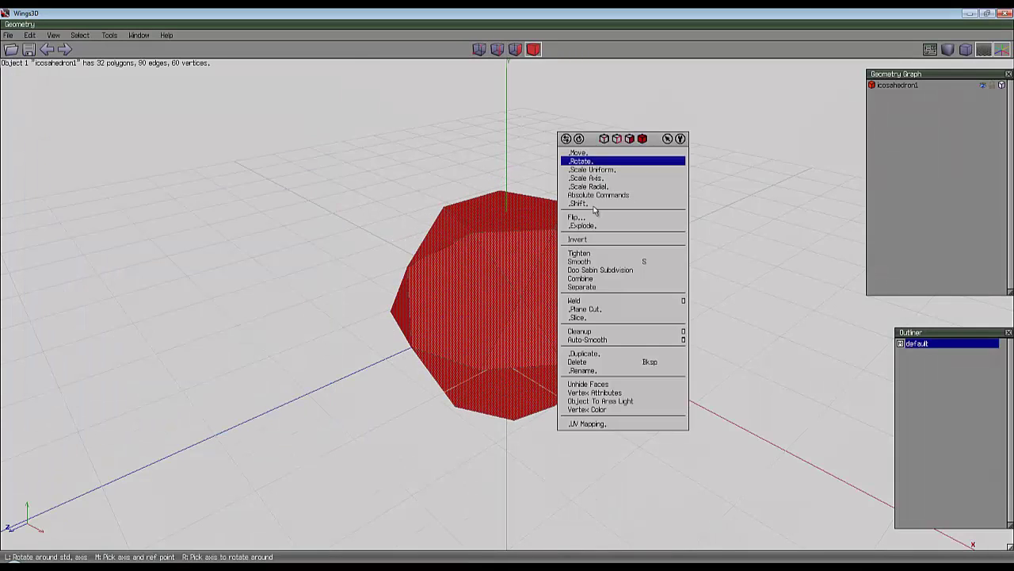
left_click(586, 331)
- Bevel all vertices of the cleaned-up solid so four-sided faces form between its pentagons and triangles
middle_click_drag(504, 290, 520, 246)
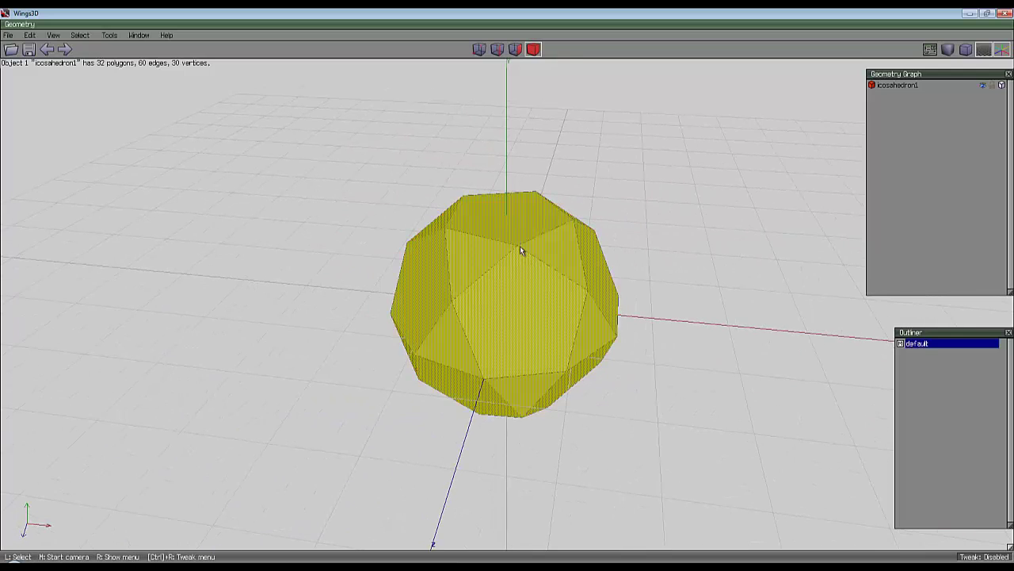
left_click(520, 246)
left_click(480, 49)
right_click(575, 201)
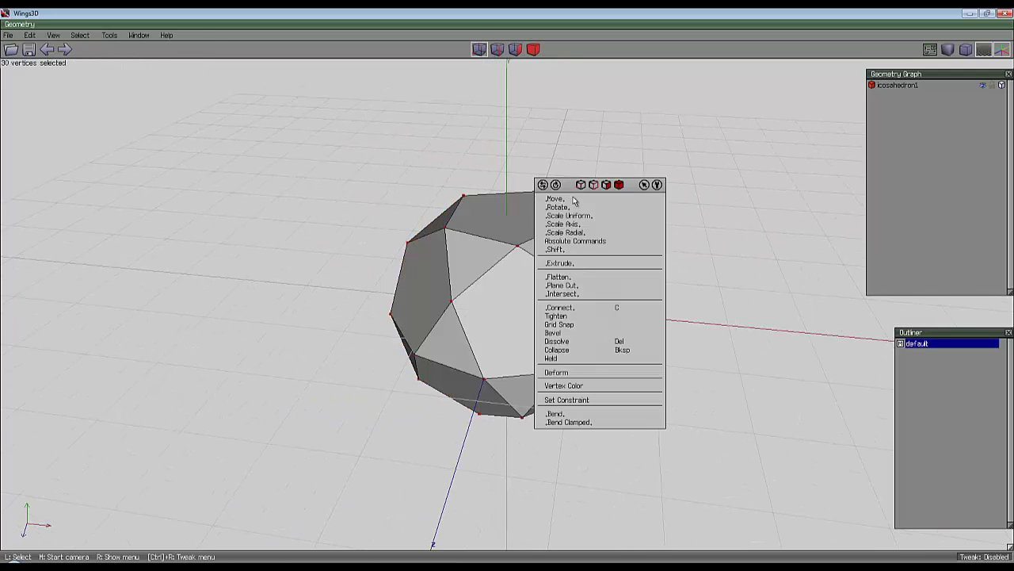
left_click(567, 340)
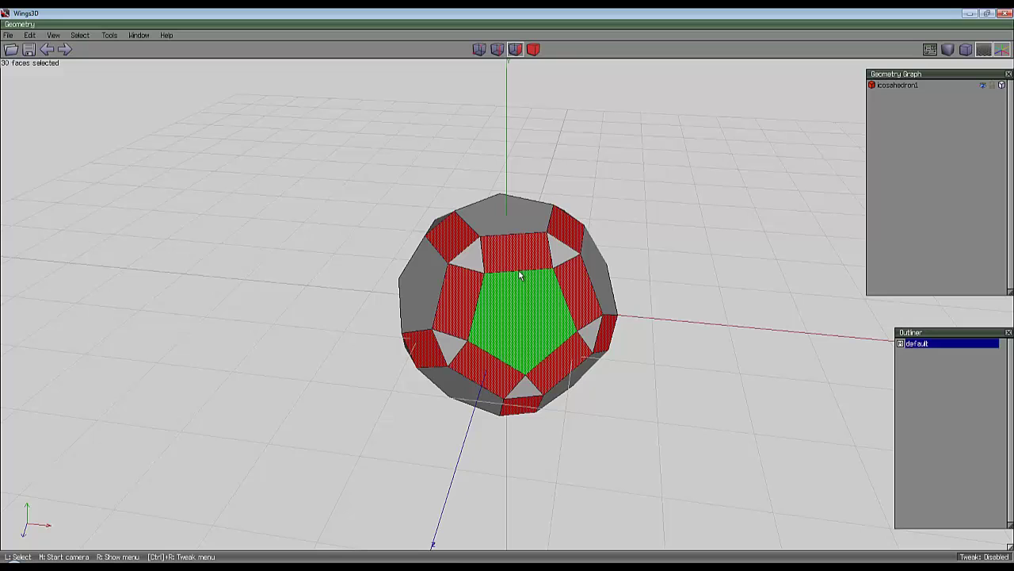
scroll(507, 290, "up", 3)
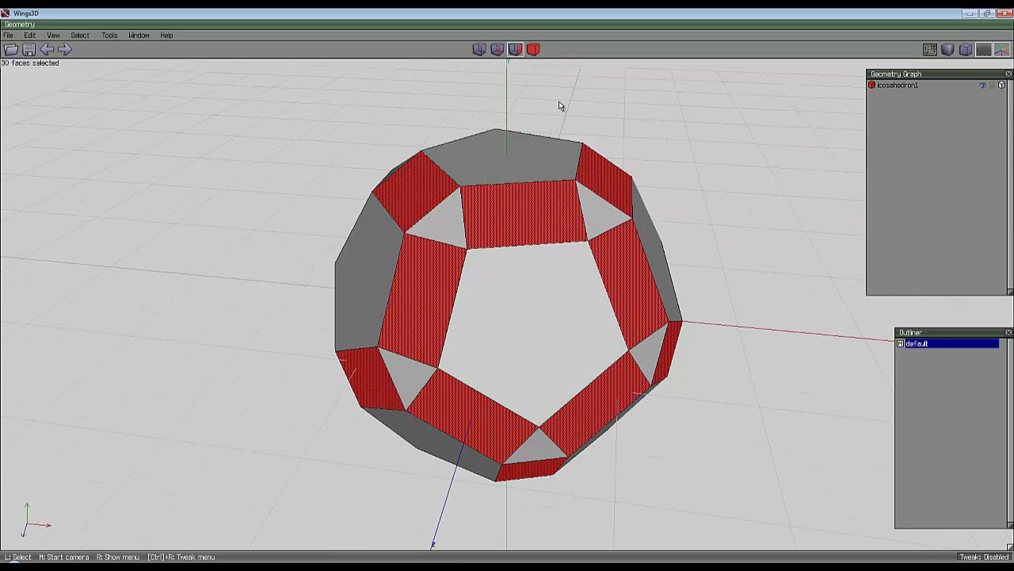
- Run Cleanup on the whole object after the second vertex bevel
left_click(534, 49)
right_click(545, 137)
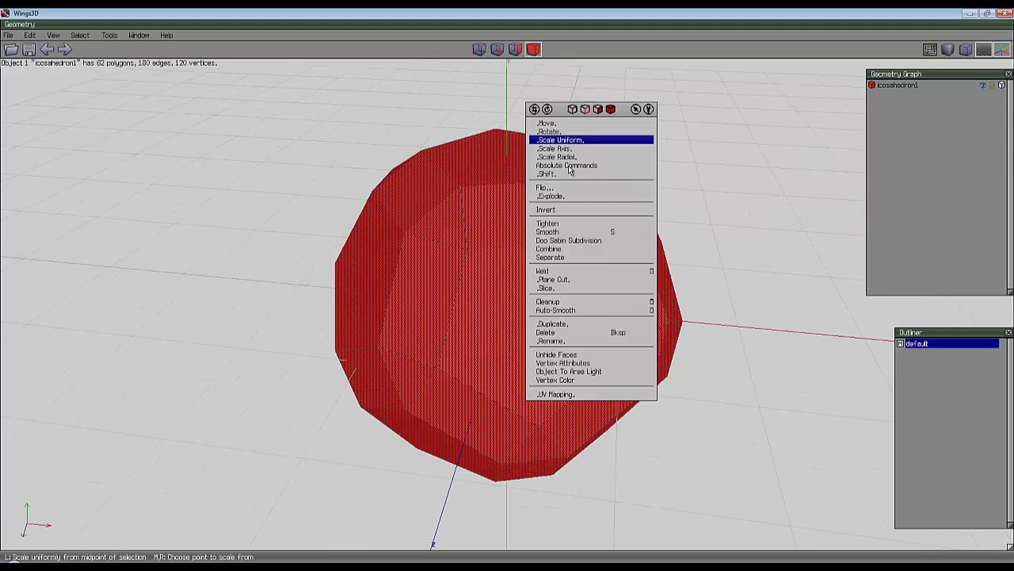
left_click(577, 303)
- Inset all the identical pentagonal faces slightly and collapse them into centre vertices
key("f")
left_click(555, 335)
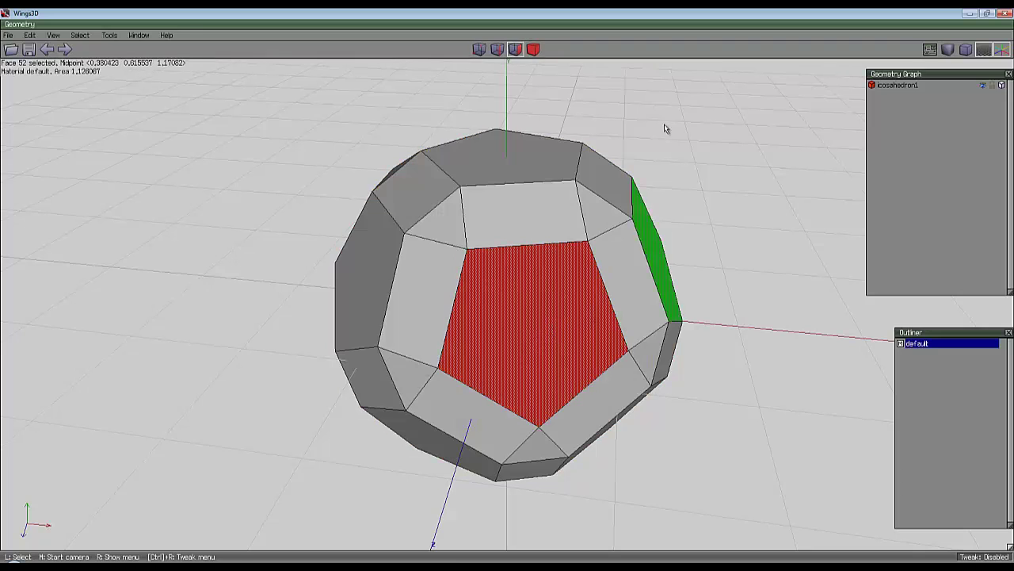
middle_click(506, 290)
left_click(500, 298)
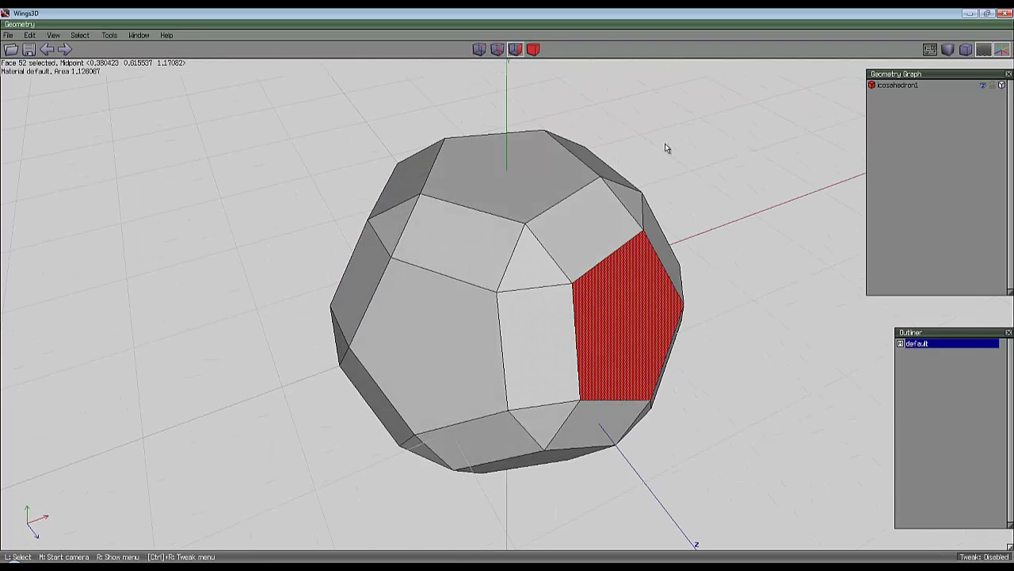
key("i")
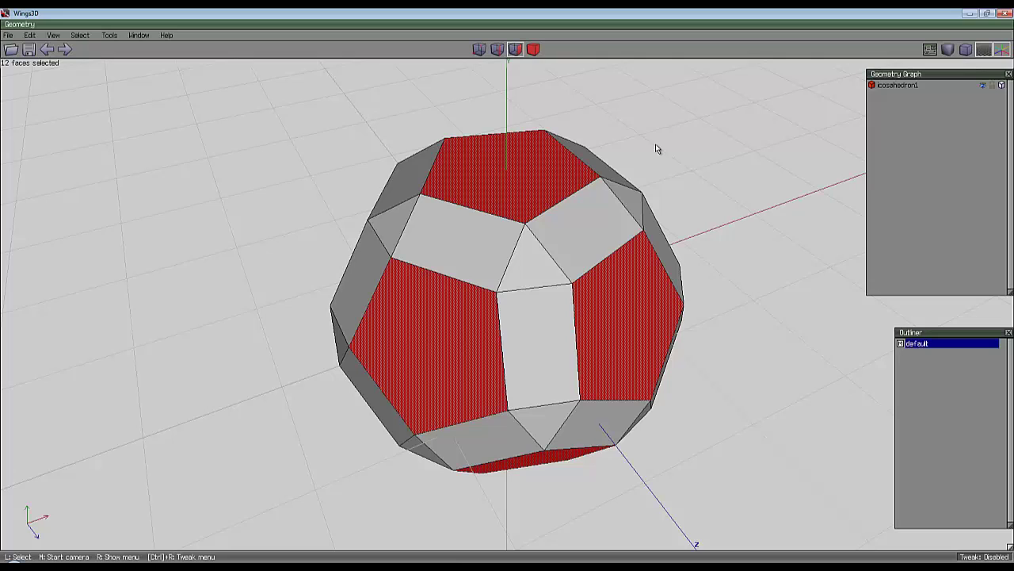
right_click(634, 123)
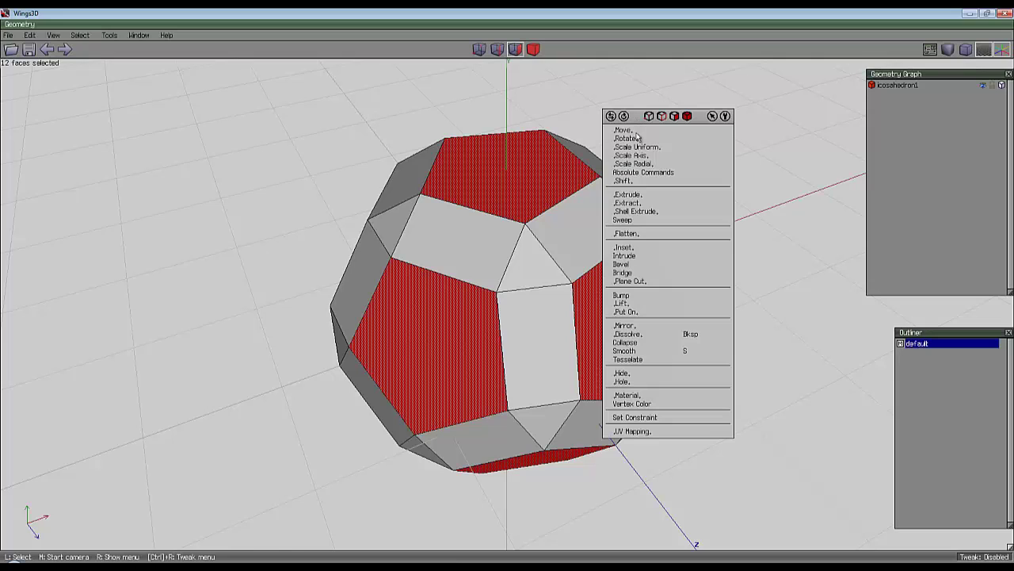
left_click(640, 248)
left_click(515, 295)
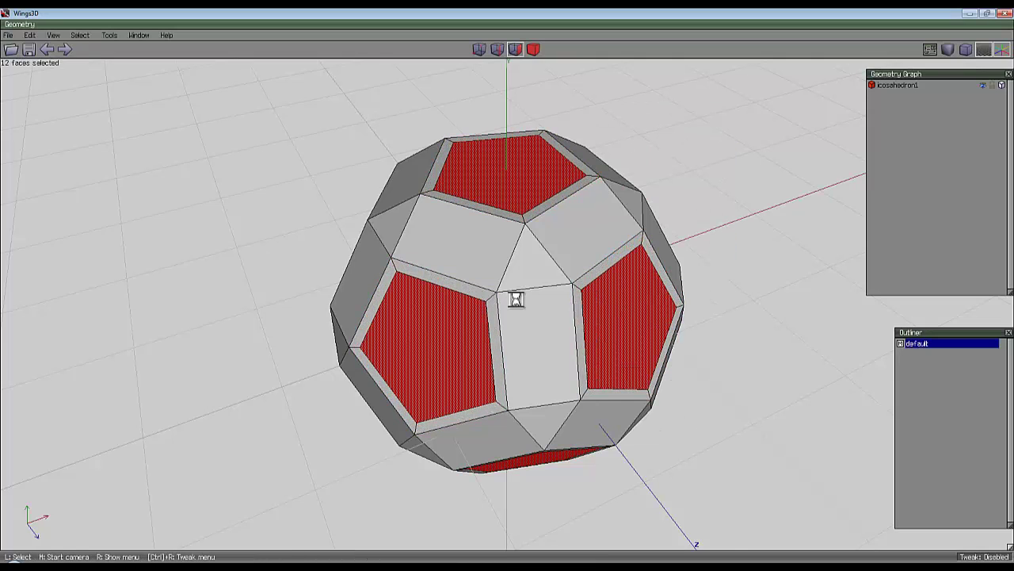
right_click(636, 236)
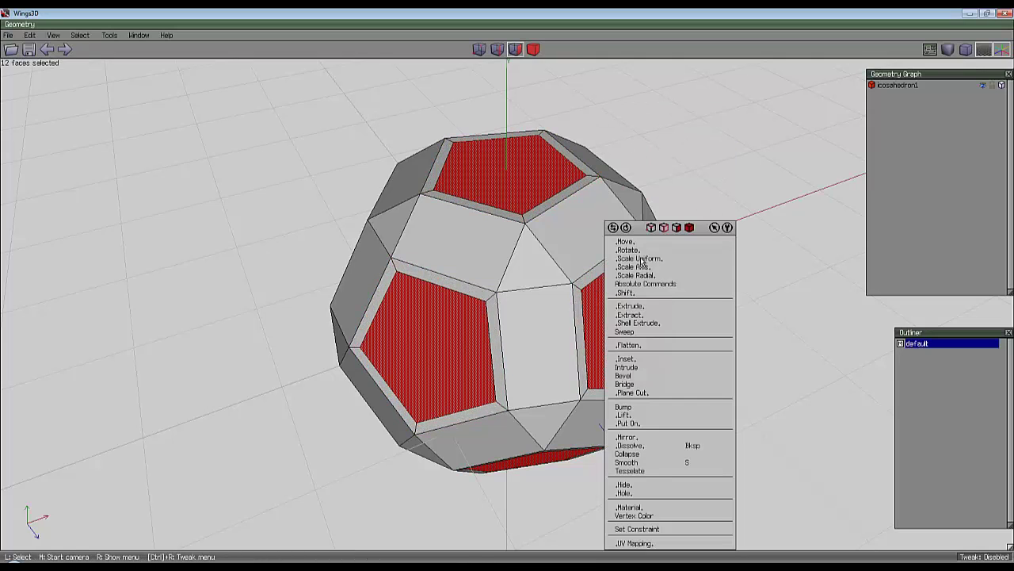
left_click(628, 454)
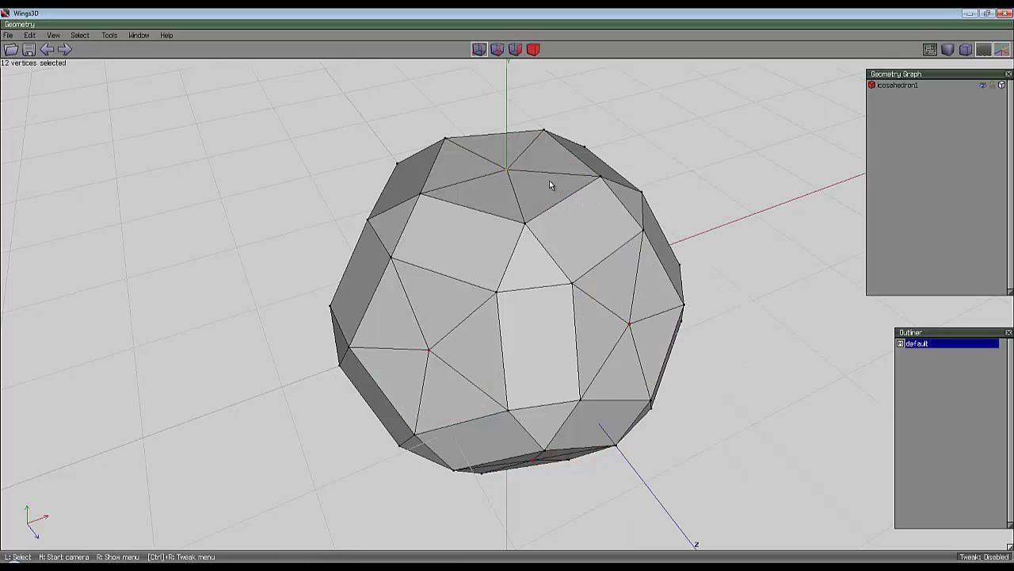
- Select all the identical rectangular faces and connect their vertices to split each one with a diagonal edge
key("space")
middle_click(551, 157)
left_click(553, 159)
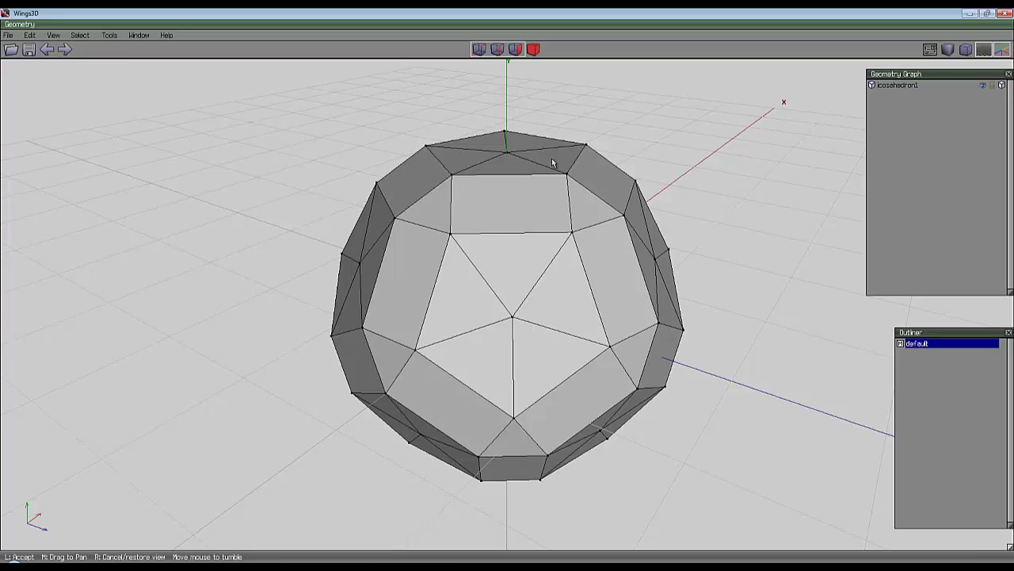
left_click(552, 158)
left_click(520, 204)
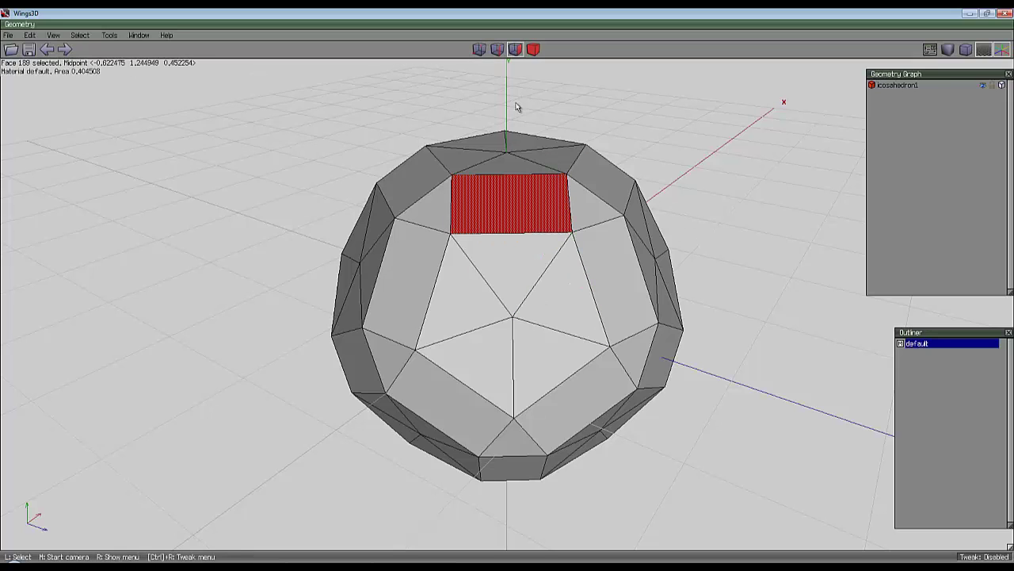
key("i")
key("v")
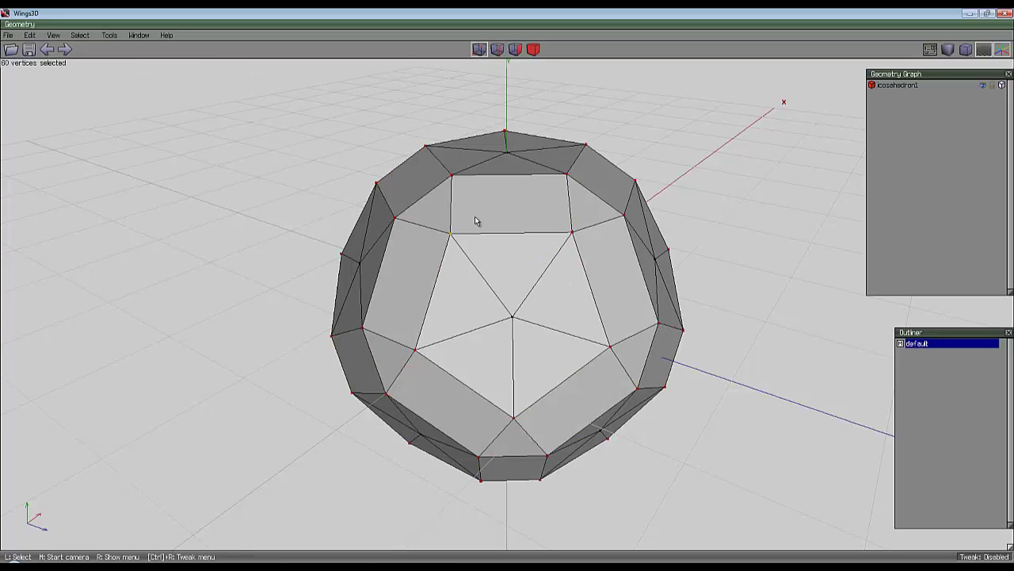
key("c")
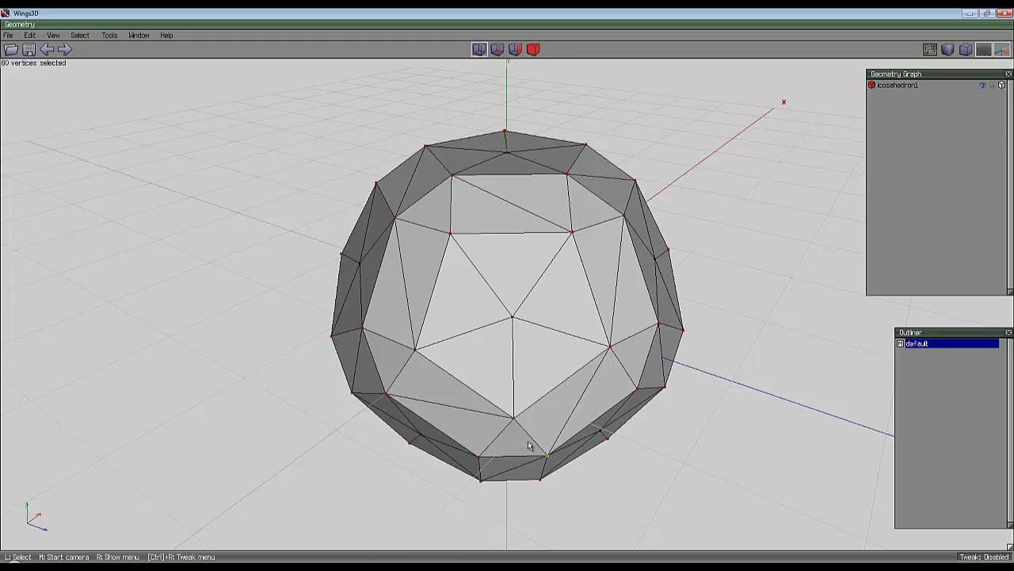
- Turn the three misaligned diagonal edges clockwise in the rectangles around the front pentagon so they follow the same spiral direction
key("2")
left_click(589, 387)
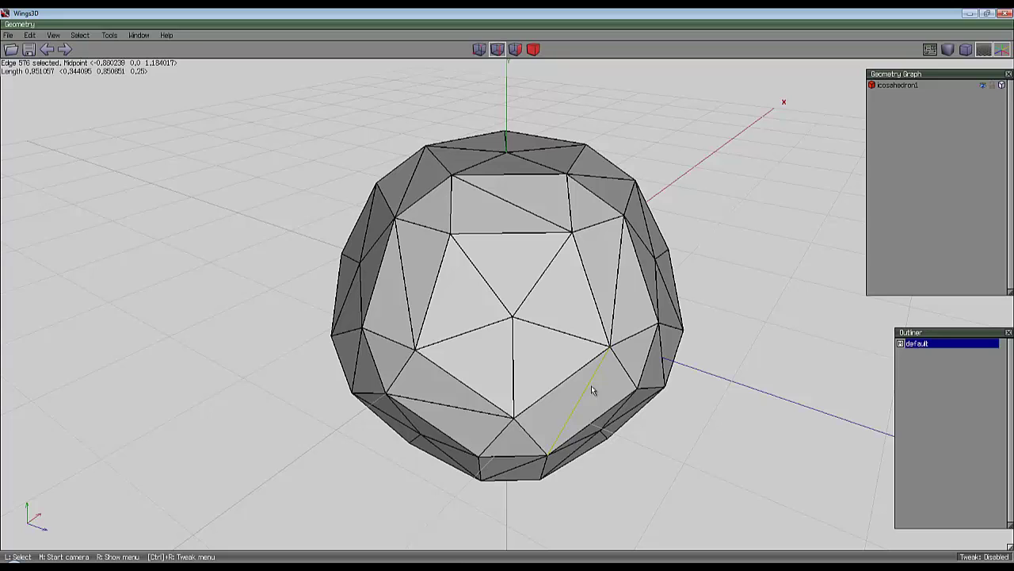
right_click(751, 233)
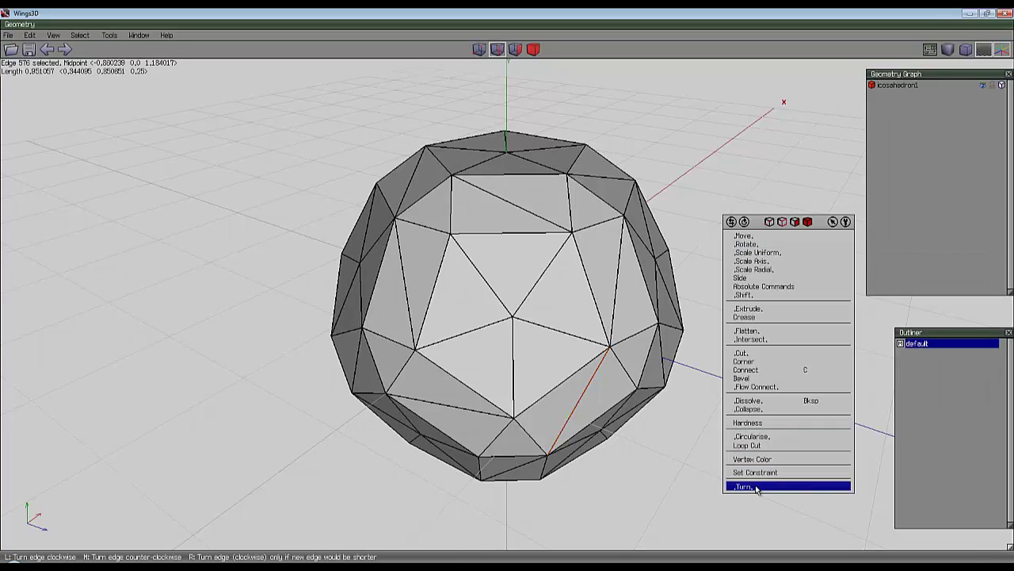
left_click(749, 486)
left_click(459, 408)
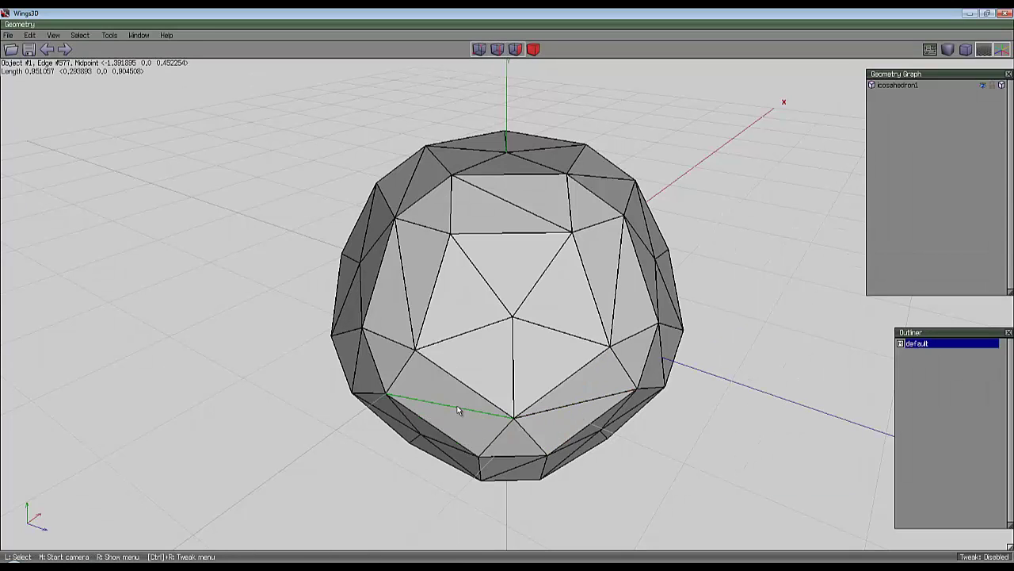
right_click(817, 232)
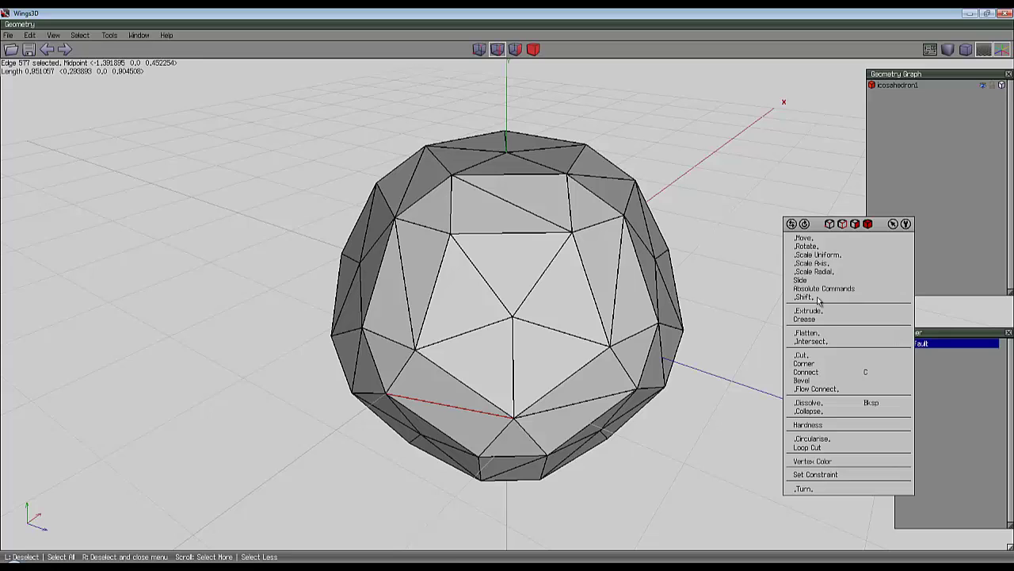
left_click(807, 488)
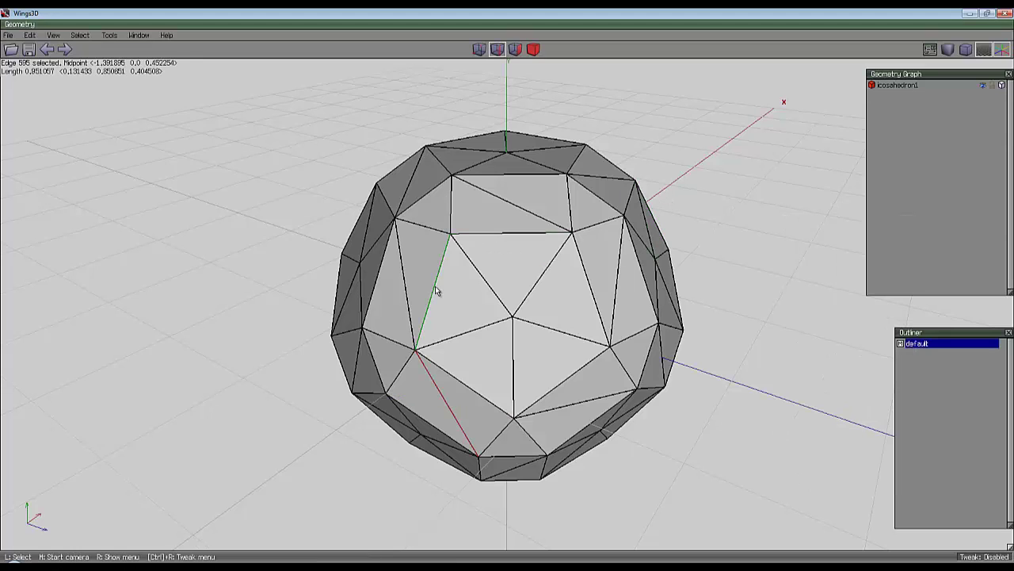
left_click(406, 304)
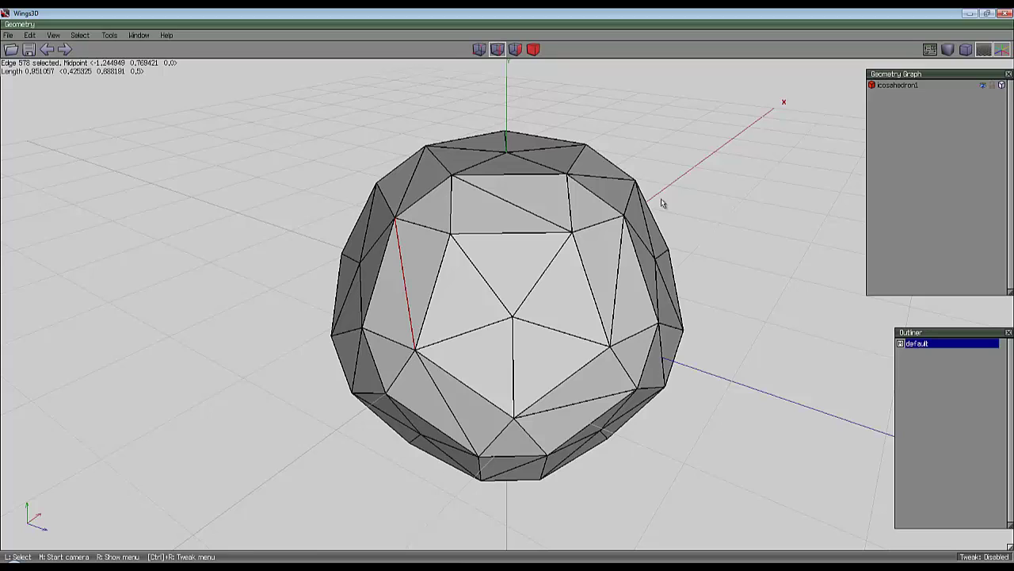
right_click(663, 199)
left_click(678, 461)
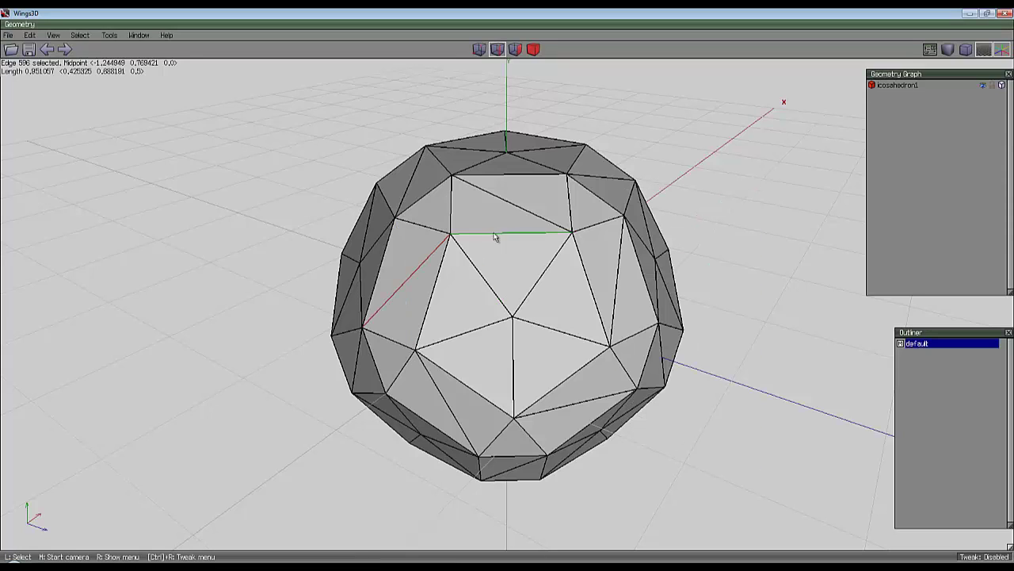
- Repeat the clockwise Turn on one misaligned rectangle diagonal beside each of two further pentagons
middle_click(538, 201)
left_click(508, 296)
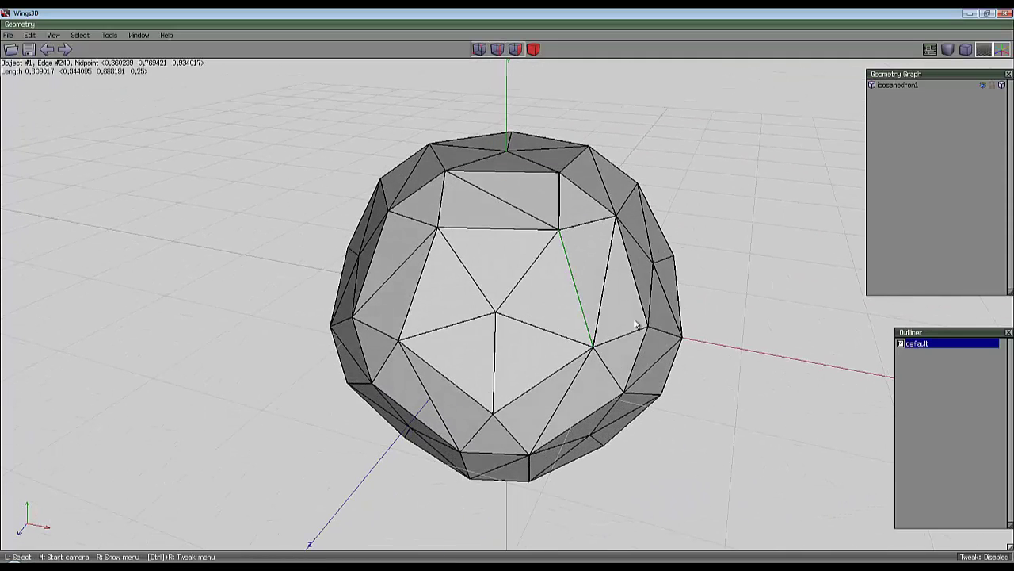
left_click(571, 389)
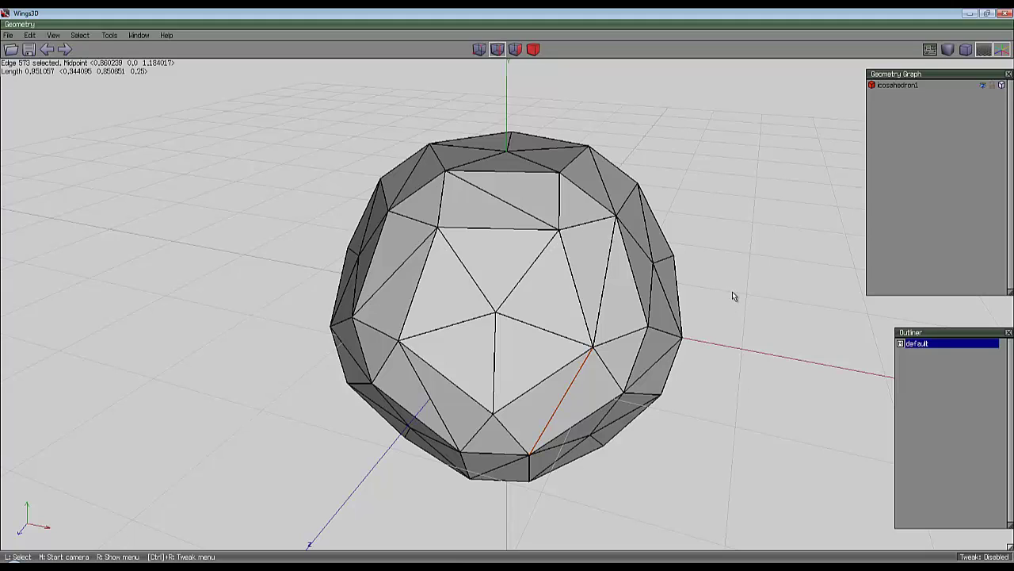
key("d")
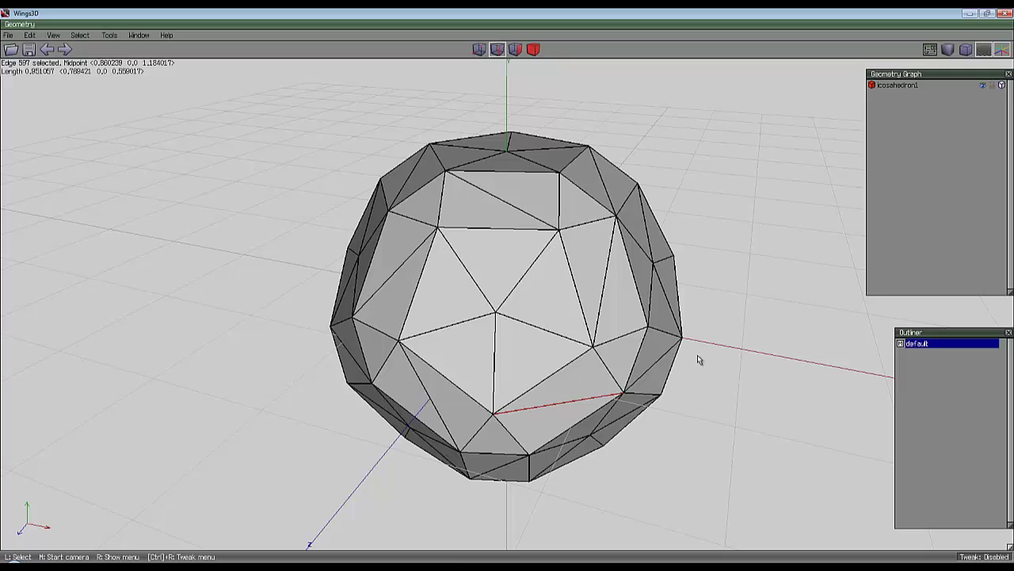
middle_click(607, 256)
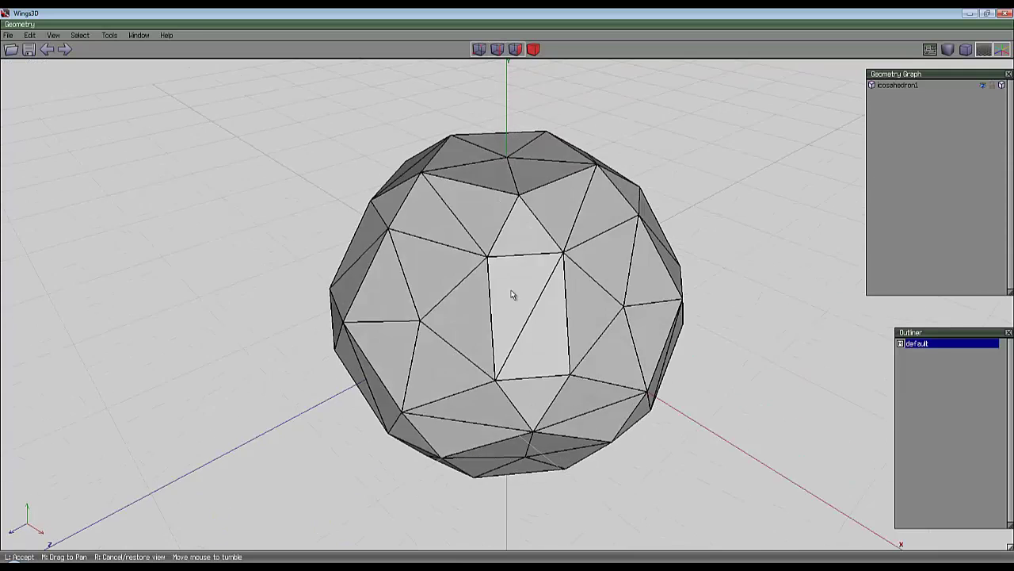
left_click(529, 223)
left_click(529, 222)
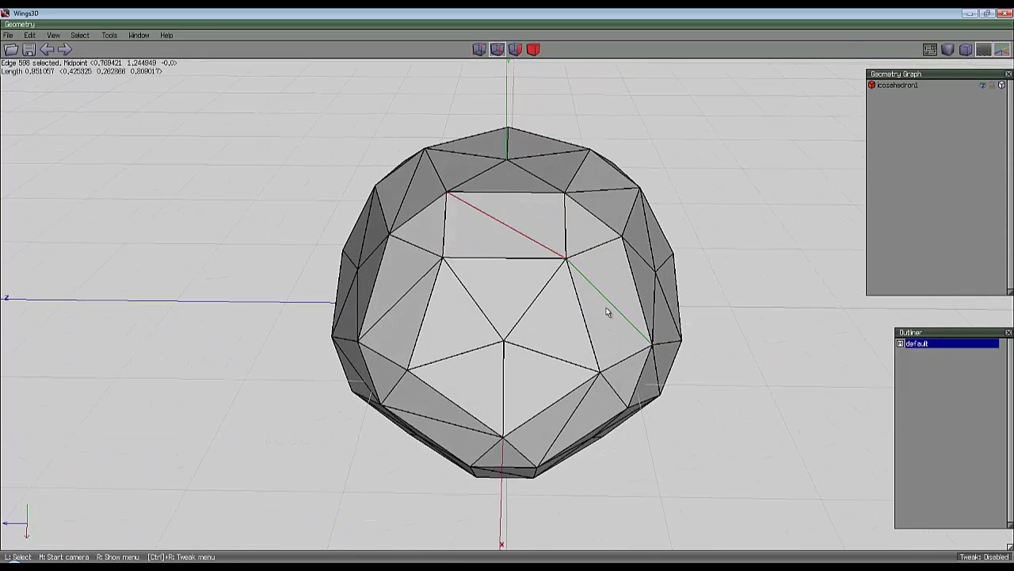
- Turn the three misaligned rectangle diagonals clockwise around the next upper pentagon so they follow the spiral direction
left_click(609, 309)
key("d")
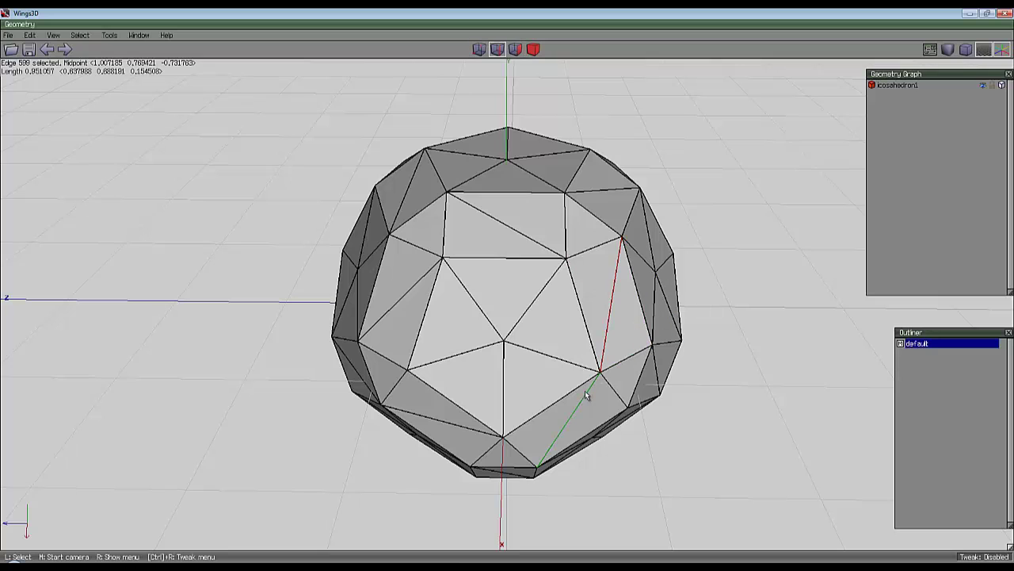
key("space")
left_click(586, 392)
key("d")
key("space")
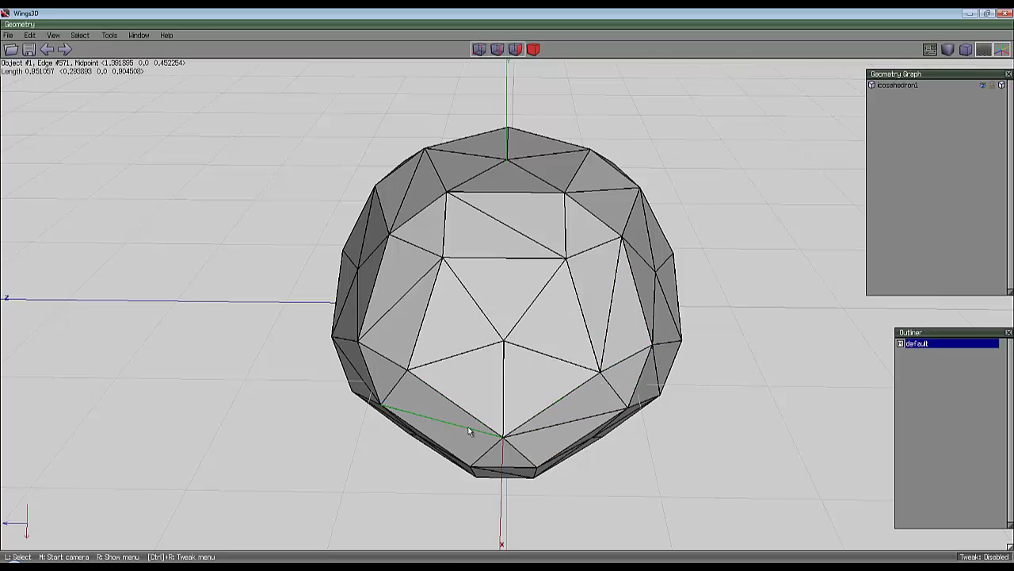
left_click(469, 431)
key("d")
key("space")
- Turn the two misaligned rectangle diagonals clockwise beside the neighbouring upper pentagon to match the spiral
middle_click(509, 294)
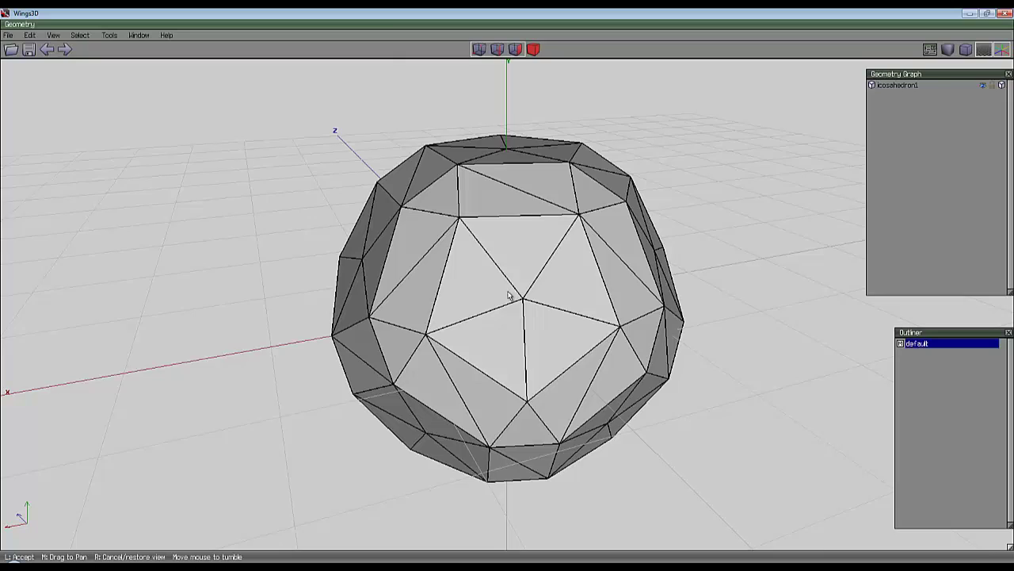
left_click(509, 294)
left_click(602, 252)
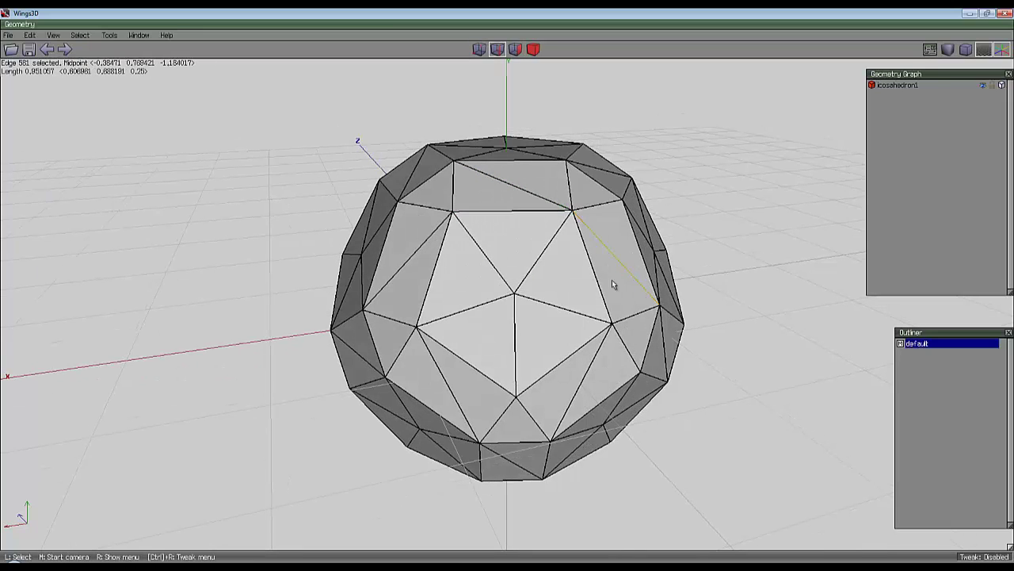
left_click(590, 380)
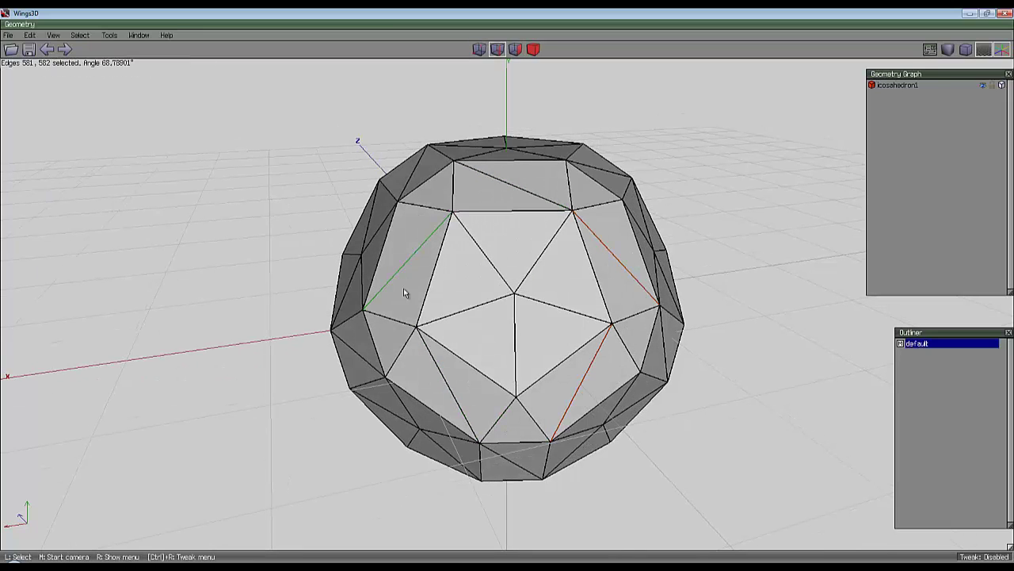
key("space")
middle_click_drag(555, 315, 600, 222)
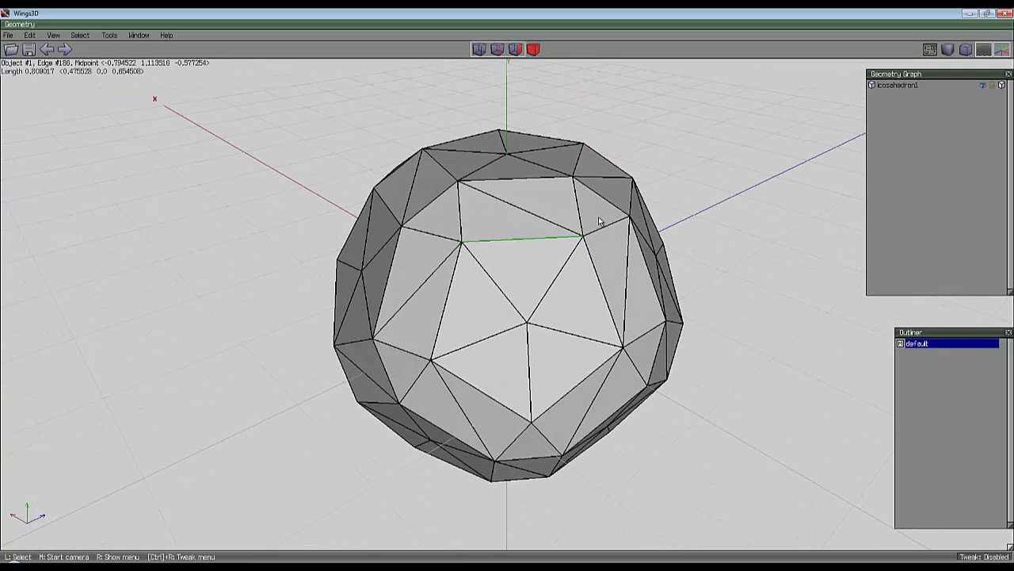
left_click(580, 409)
key("d")
key("space")
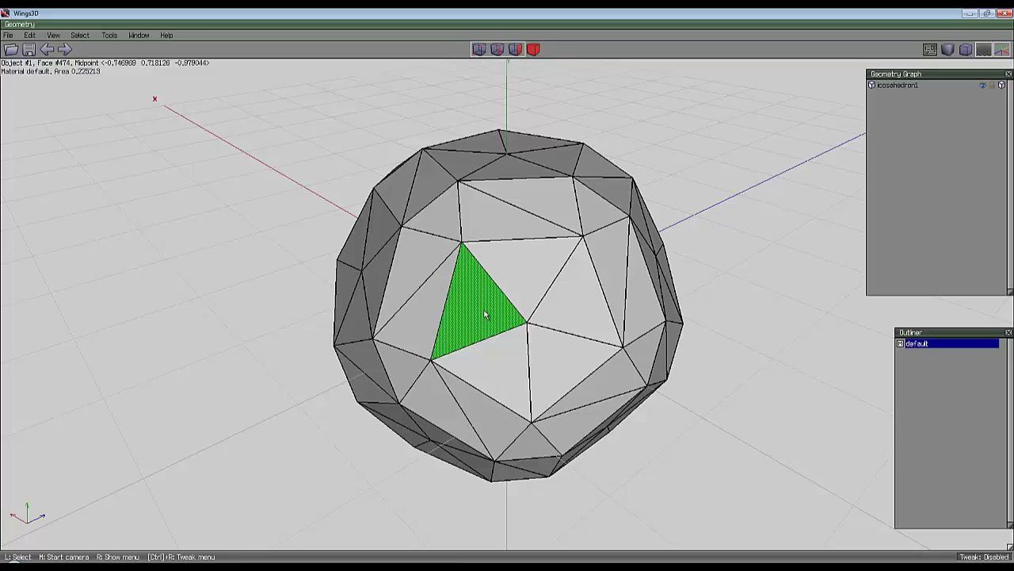
- On a pentagon in the ball's lower half, turn the two misaligned rectangle diagonals clockwise along two adjacent sides
middle_click(477, 313)
left_click(476, 313)
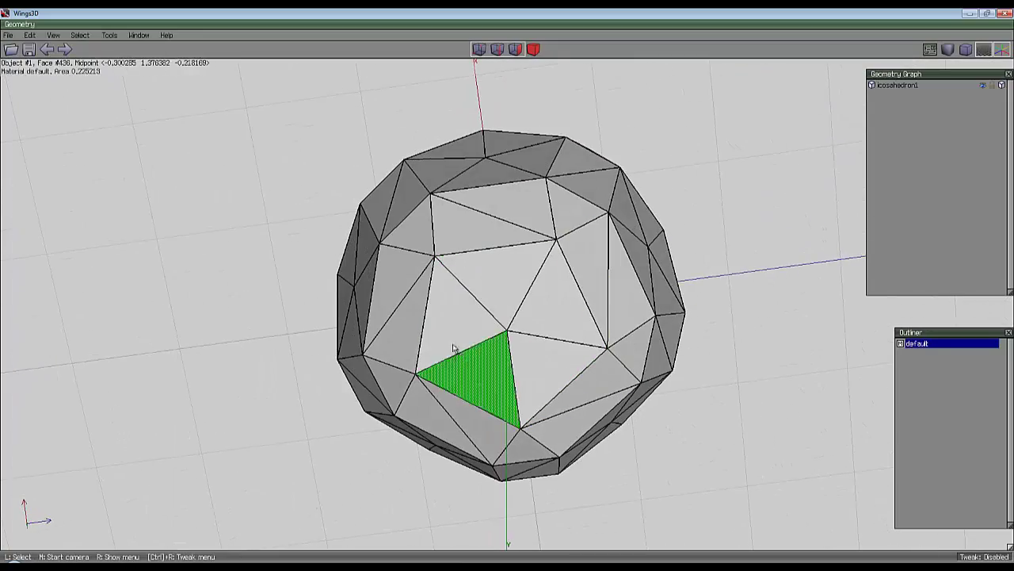
middle_click_drag(488, 281, 509, 297)
left_click(507, 291)
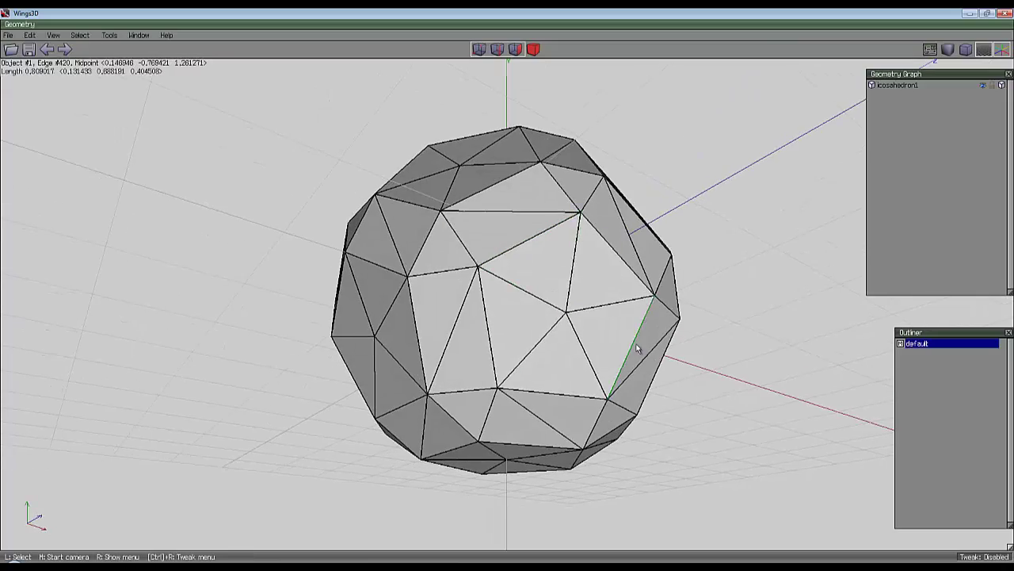
middle_click(495, 317)
left_click(509, 297)
middle_click(509, 295)
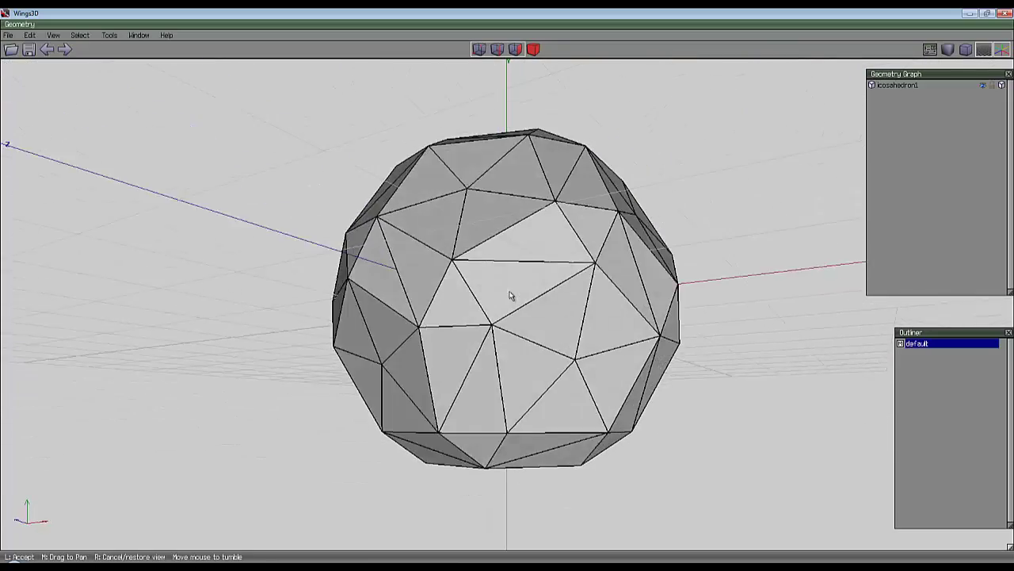
left_click(510, 295)
key("2")
left_click(612, 359)
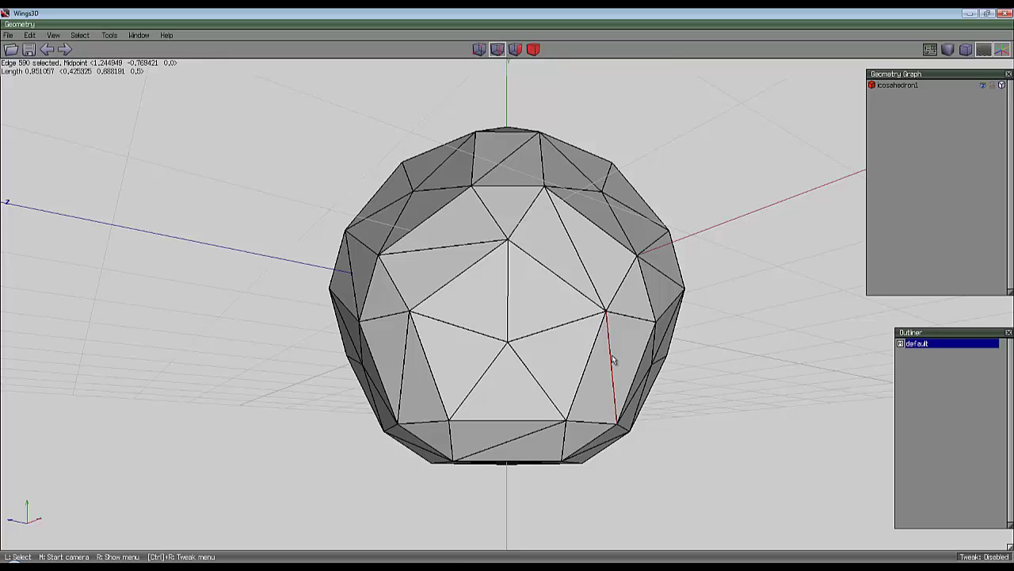
left_click(514, 442)
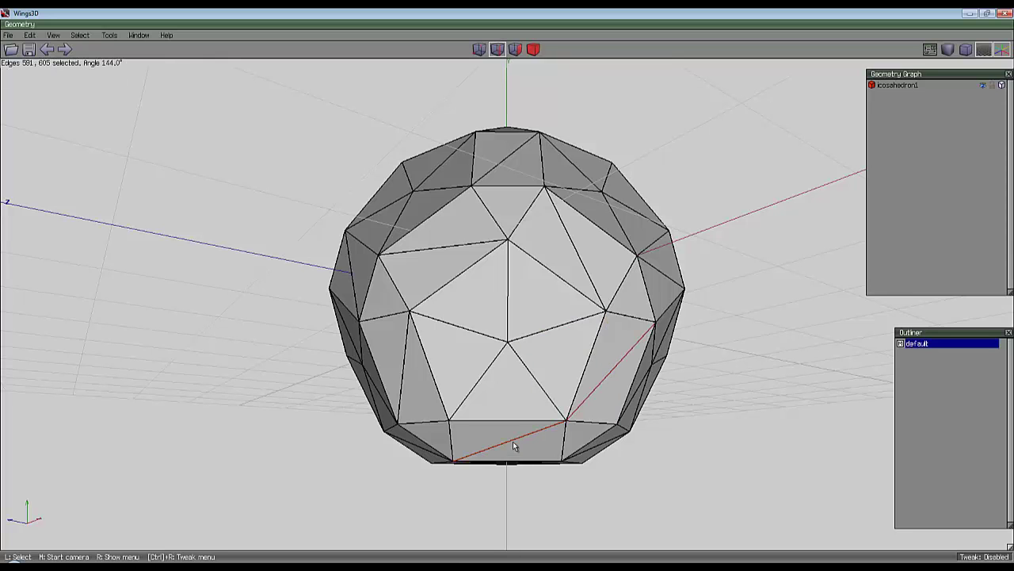
left_click(596, 395)
key("d")
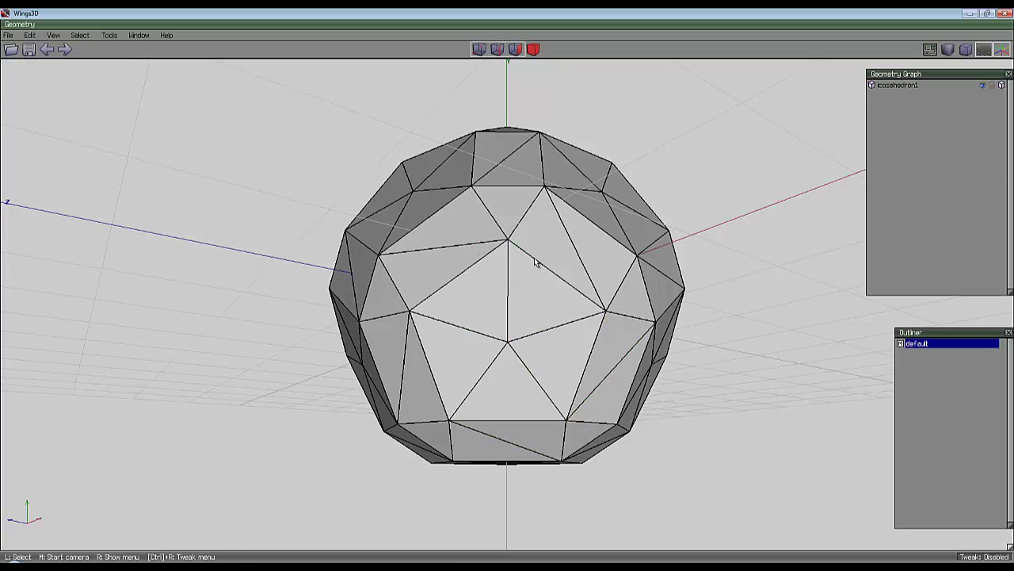
- Turn the misaligned rectangle diagonals clockwise around the pentagons on the ball's underside to match the spiral
middle_click(536, 260)
left_click(539, 266)
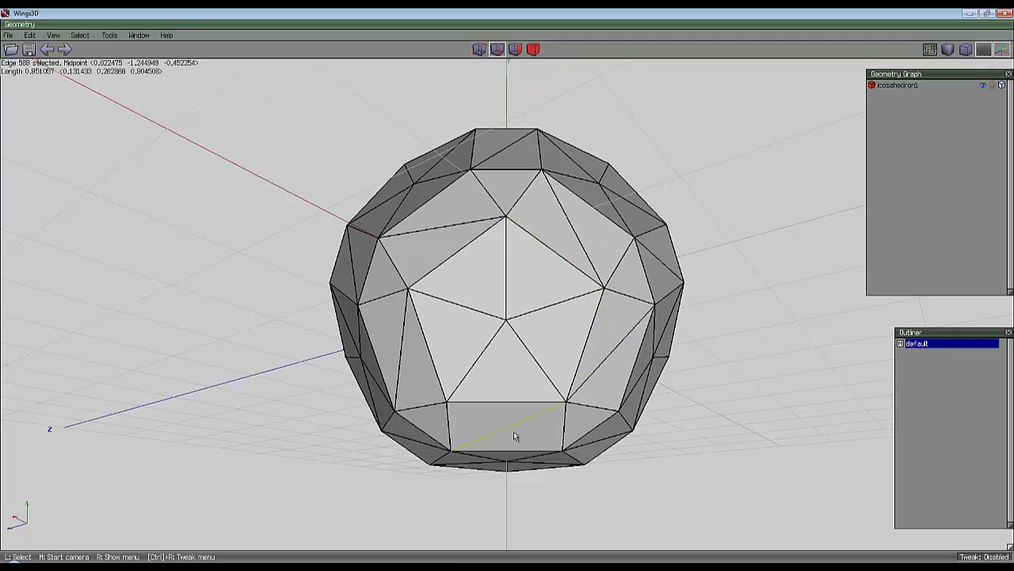
middle_click(506, 321)
left_click(508, 295)
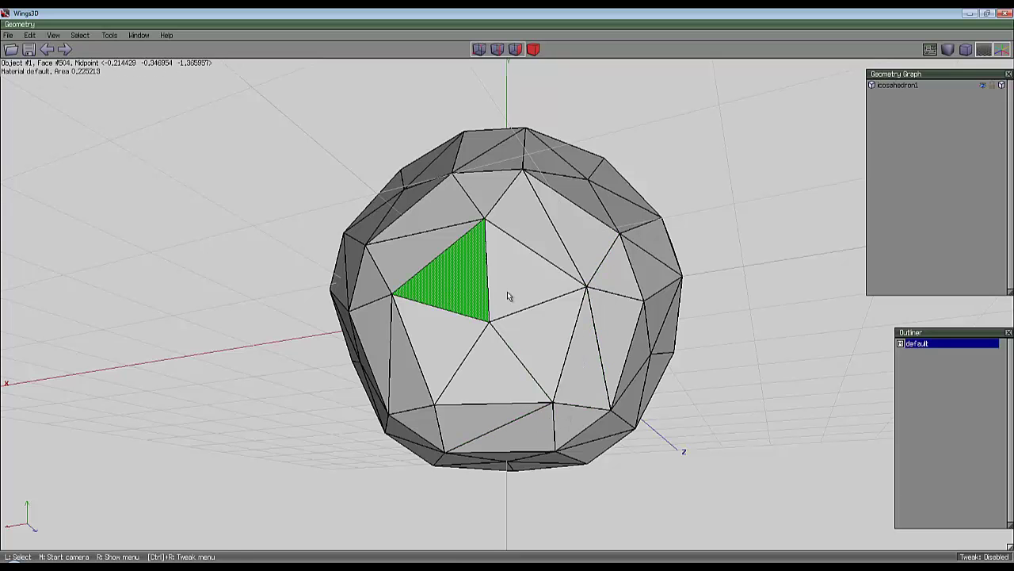
middle_click(508, 295)
left_click(531, 208)
left_click(512, 176)
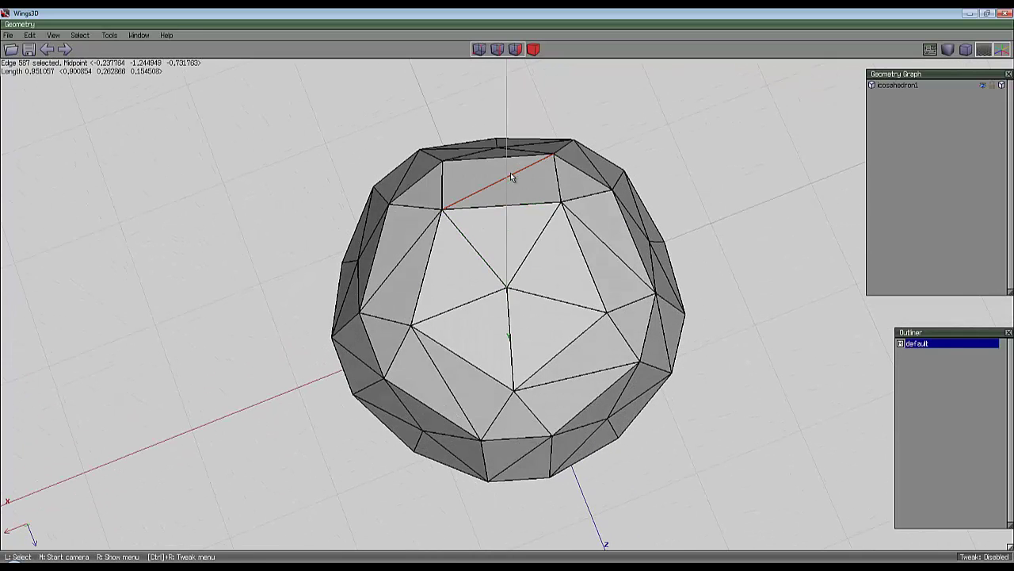
key("d")
key("space")
left_click(615, 252)
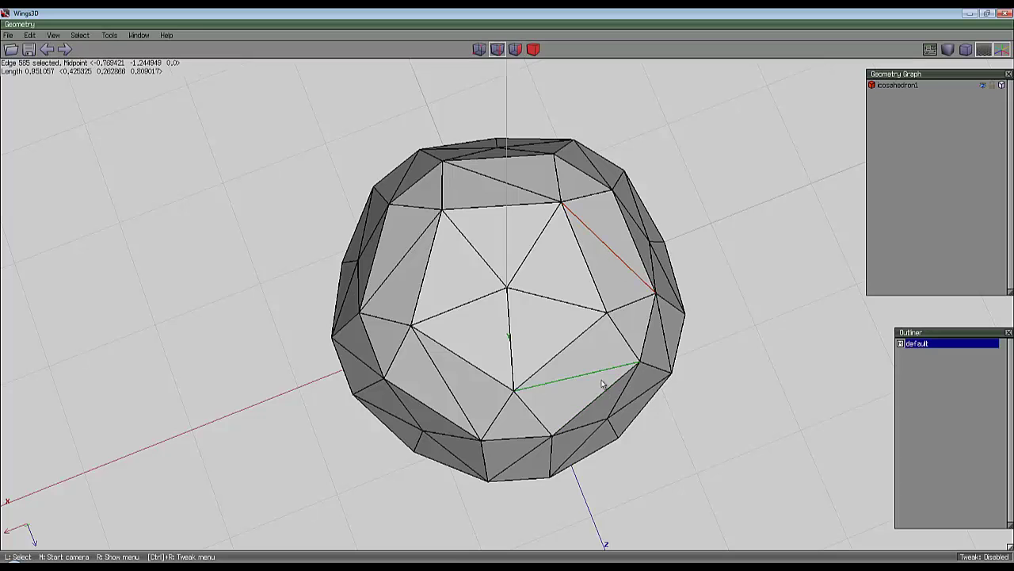
key("d")
key("space")
- Try bevelling all the pentagon-centre edges and rectangle diagonals together, check the pattern around the ball, and undo the bevel
middle_click(429, 248)
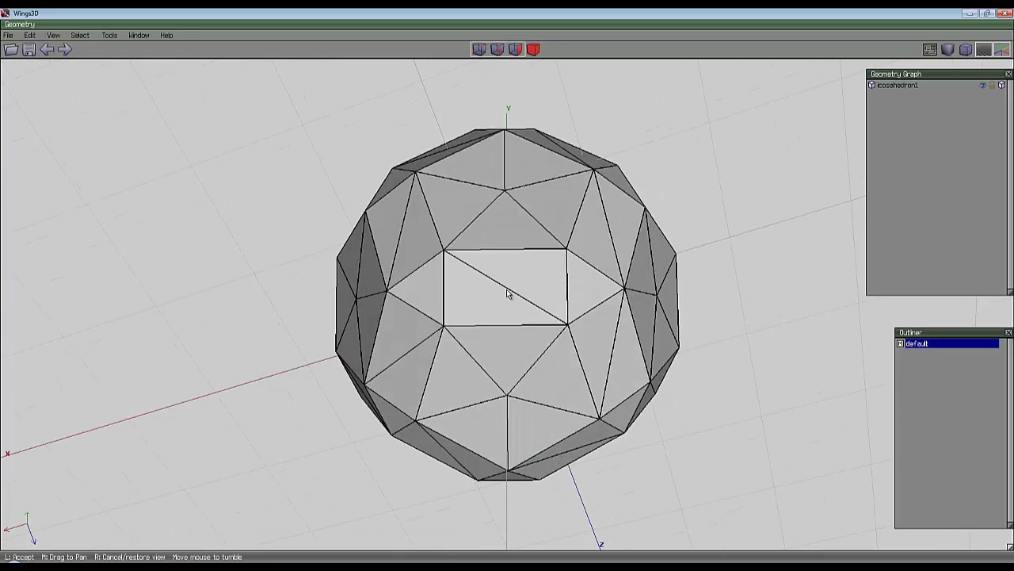
left_click(509, 294)
left_click(497, 269)
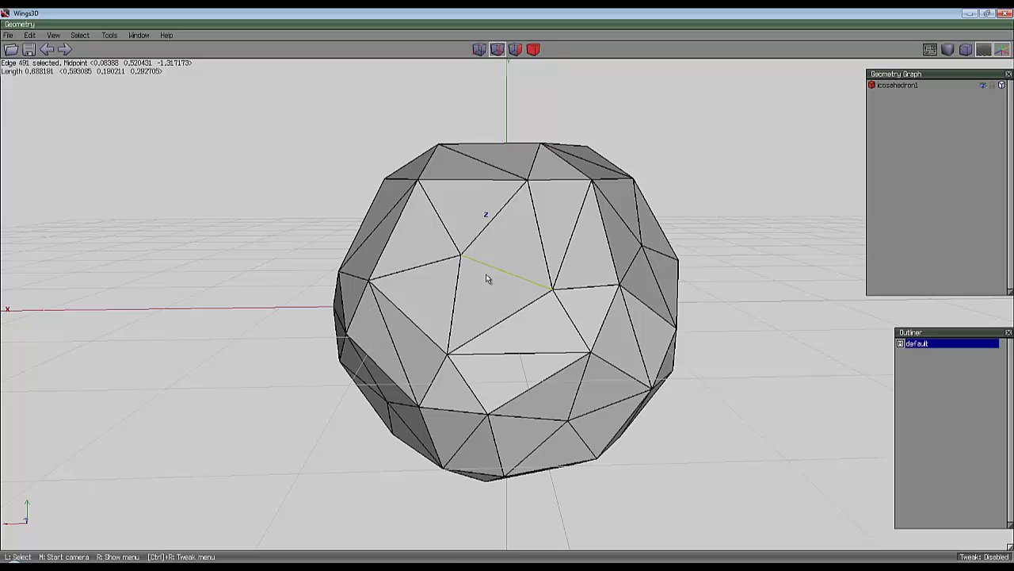
left_click(578, 239)
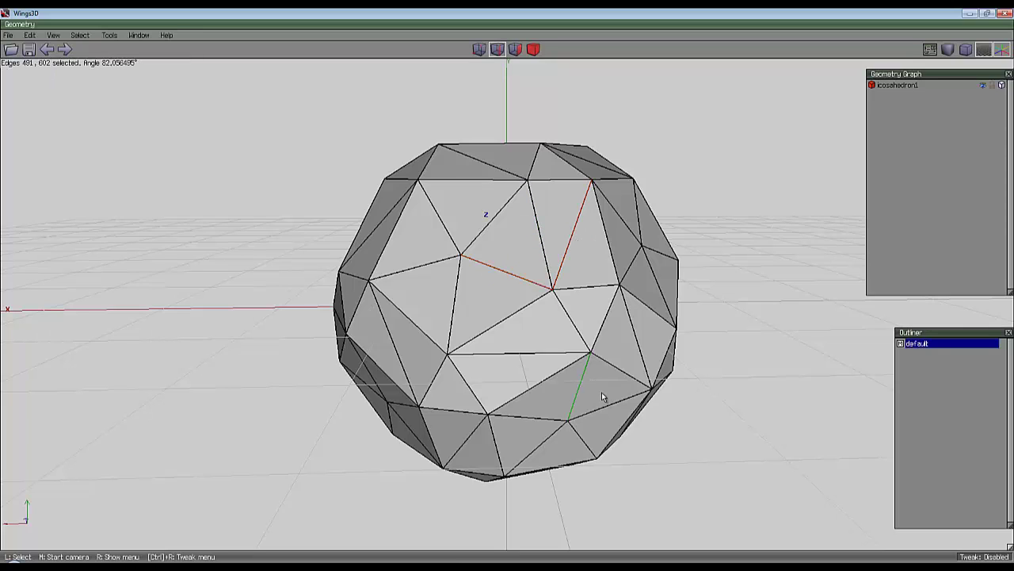
key("i")
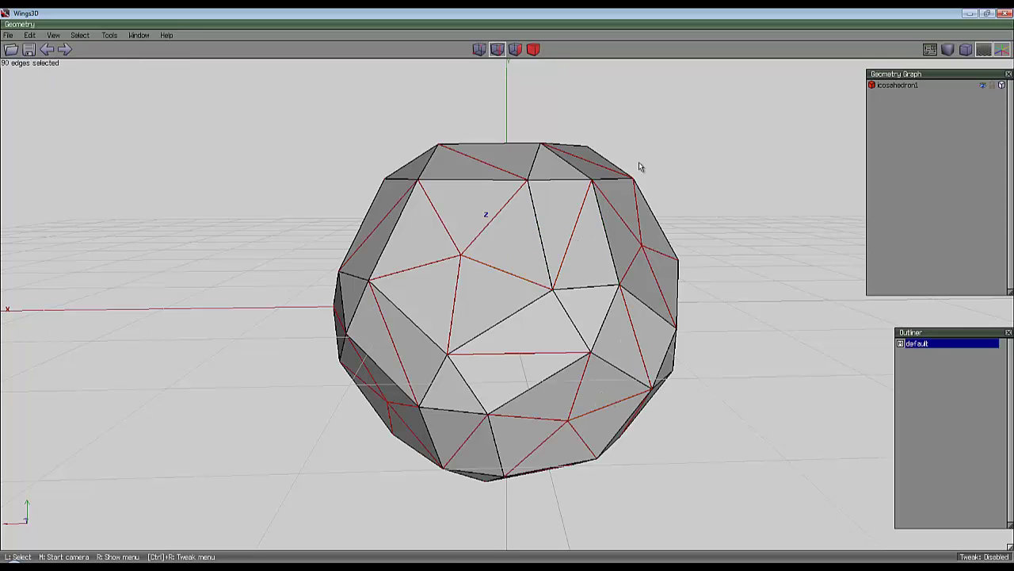
right_click(638, 161)
left_click(662, 309)
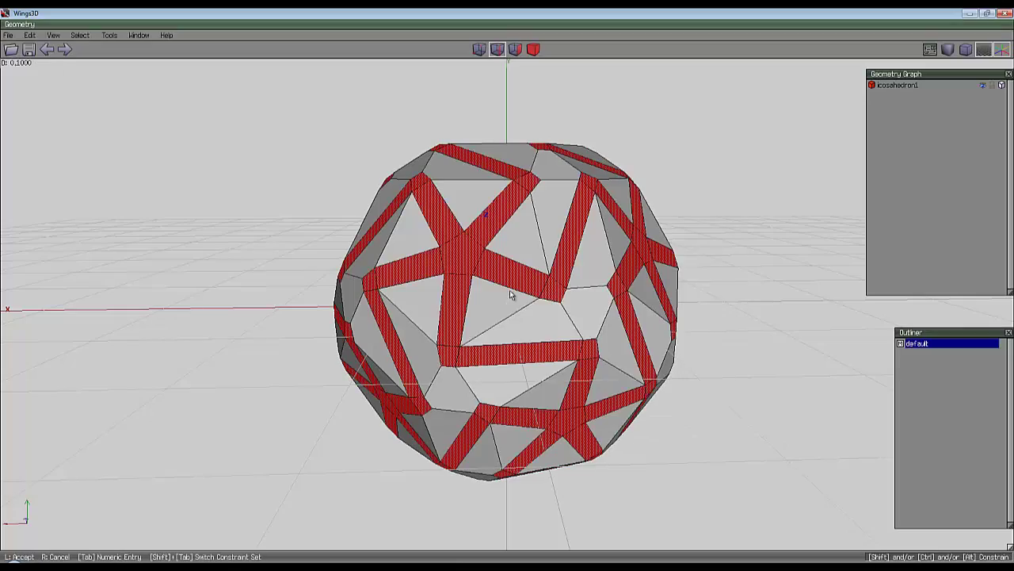
mouse_move(509, 295)
left_click(663, 322)
middle_click(662, 322)
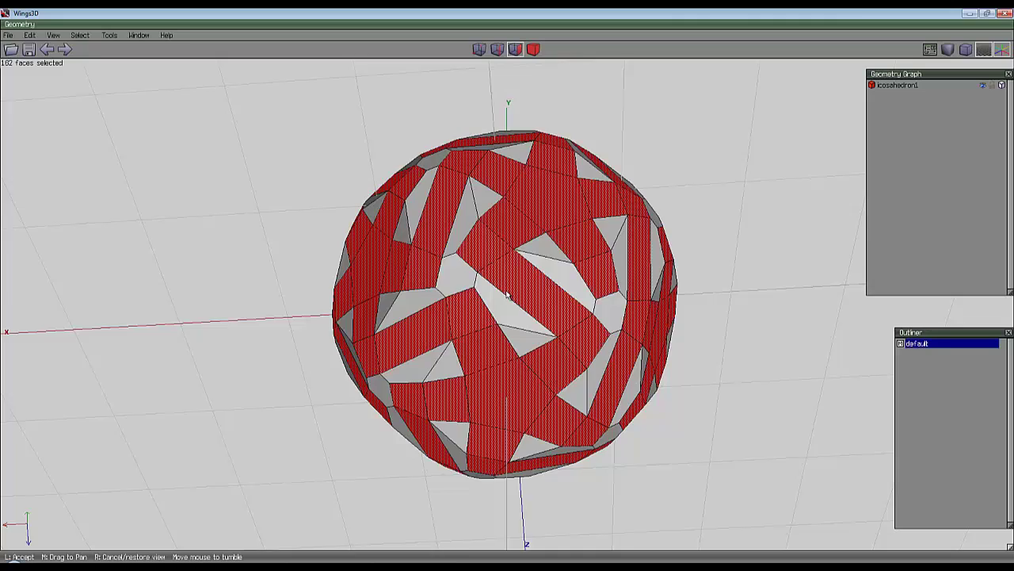
left_click(592, 313)
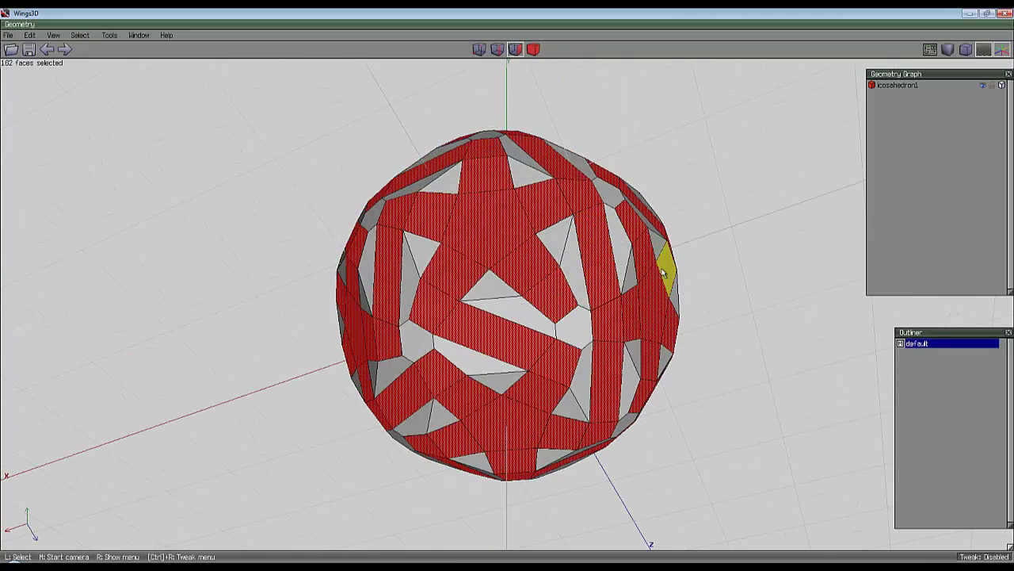
key("ctrl+z")
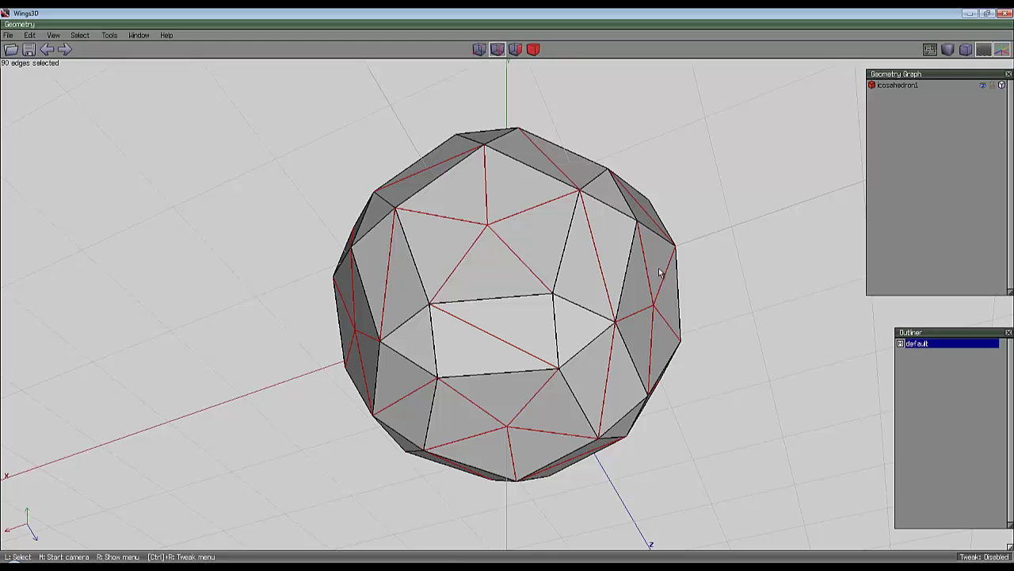
- Turn the single overlooked rectangle diagonal clockwise so it follows the spiral pattern
left_click(604, 272)
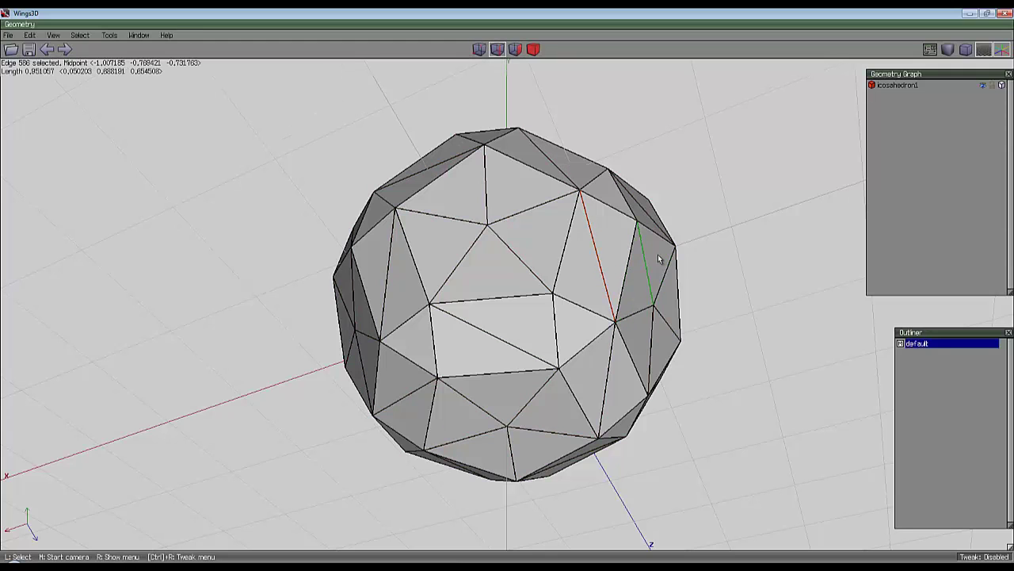
right_click(751, 207)
left_click(713, 470)
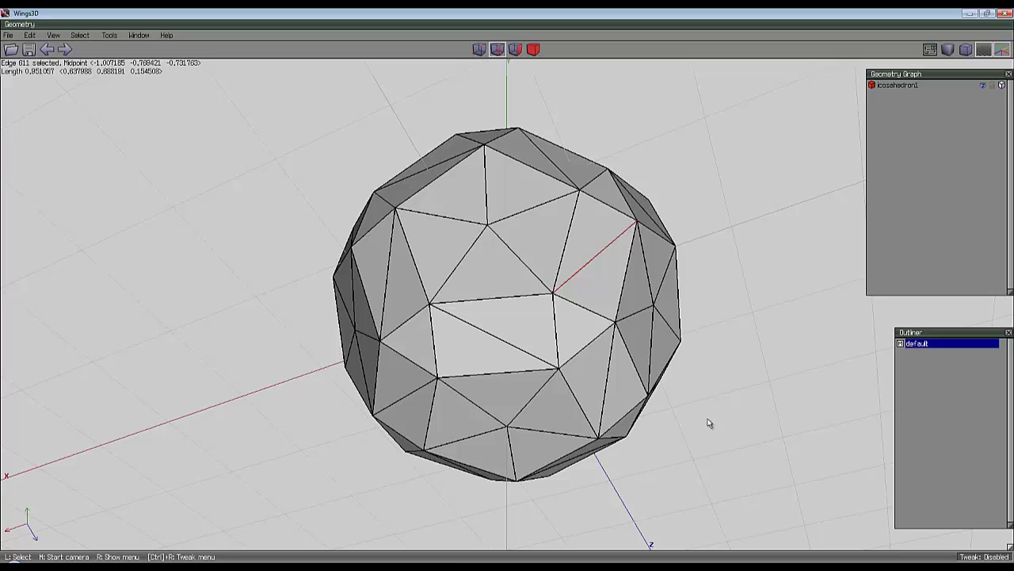
- Select all edges similar to a pentagon-centre edge and a rectangle diagonal, and bevel them into wide bands
middle_click(708, 420)
left_click(509, 295)
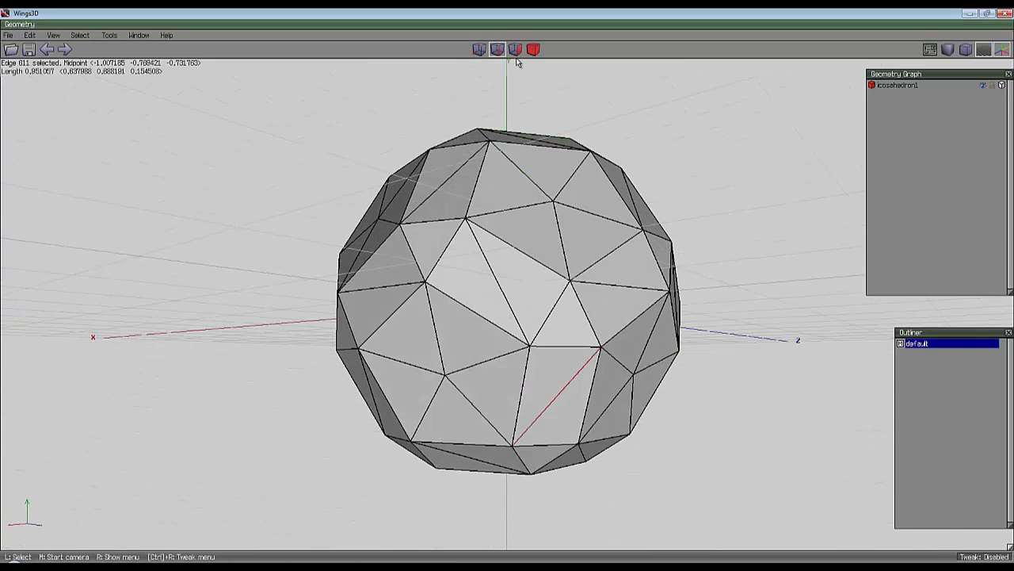
left_click(583, 287)
key("i")
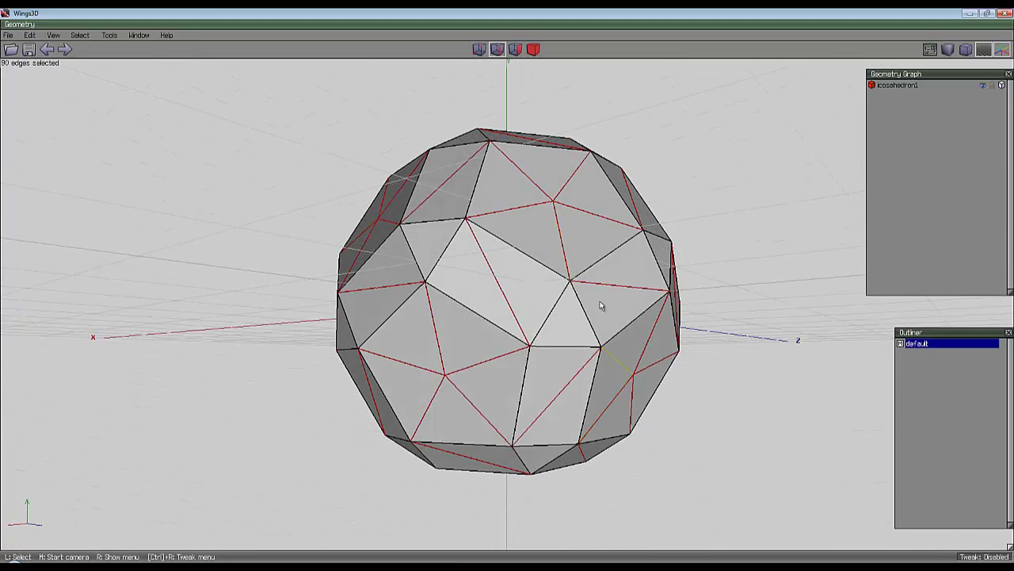
right_click(572, 154)
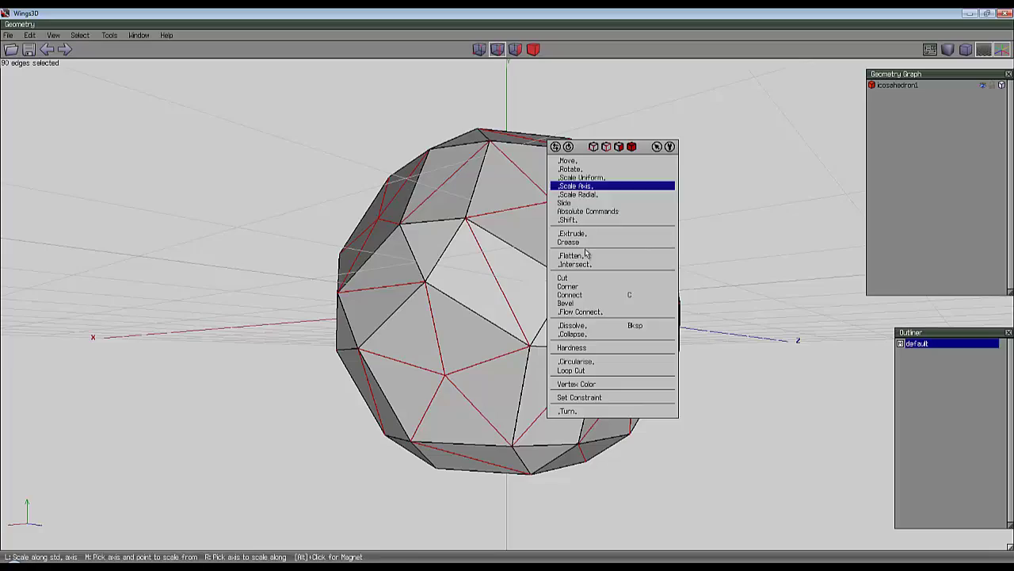
left_click(595, 304)
left_click(511, 295)
middle_click(510, 295)
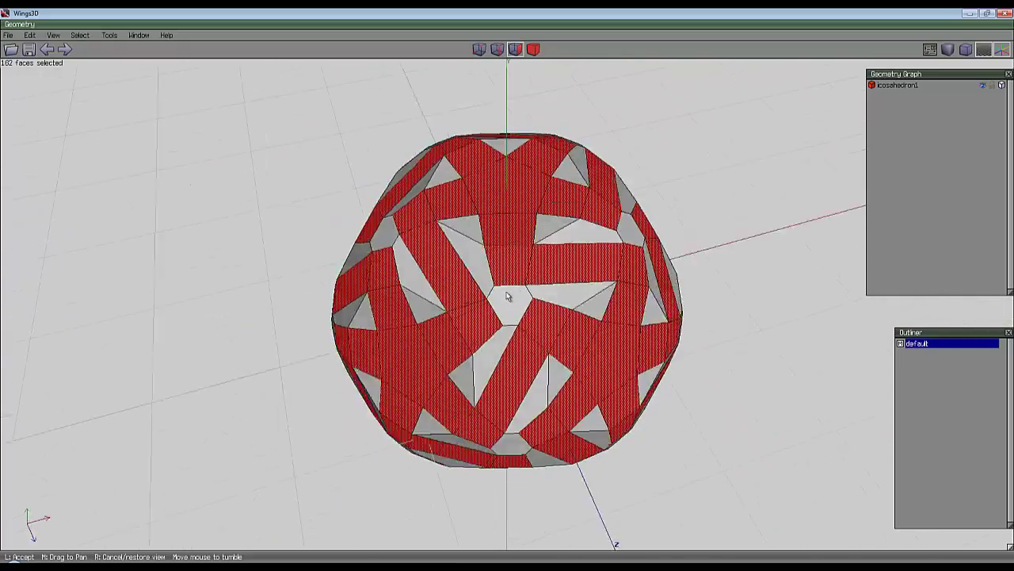
left_click(590, 311)
- Select all the identical pentagonal faces on the bevelled ball and inset them
key("space")
left_click(569, 361)
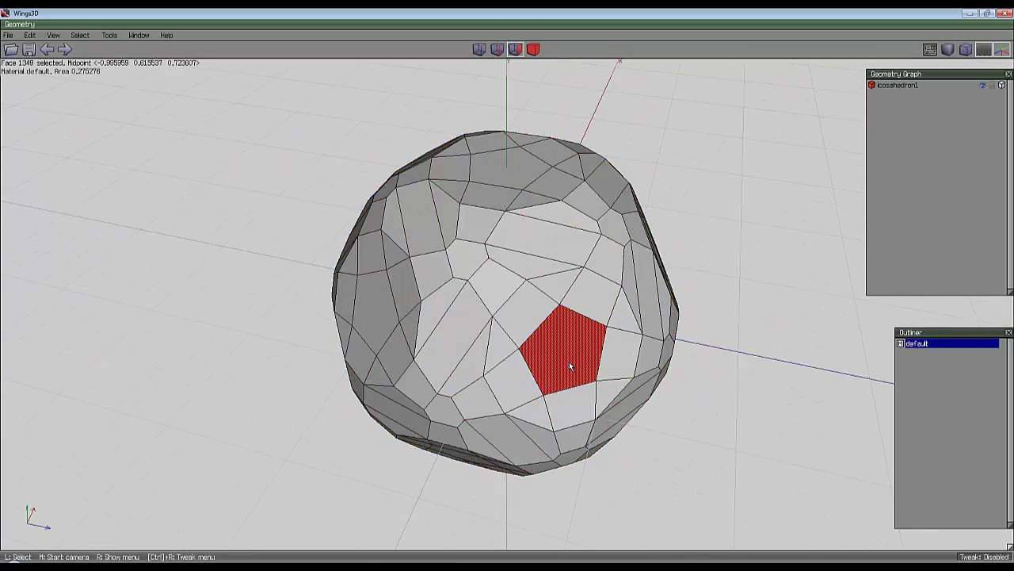
key("i")
right_click(476, 198)
left_click(491, 339)
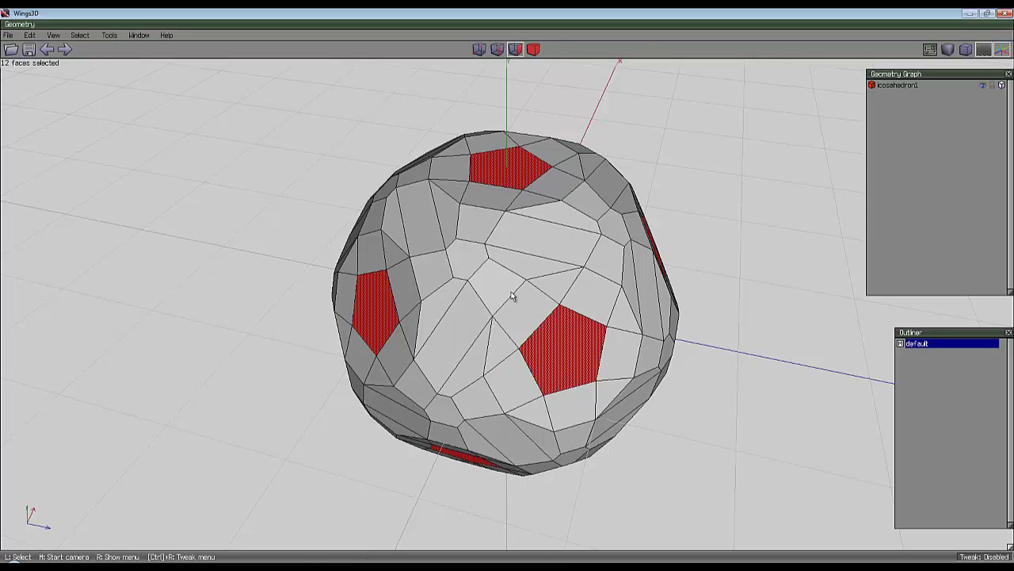
left_click(509, 295)
middle_click(509, 294)
left_click(507, 296)
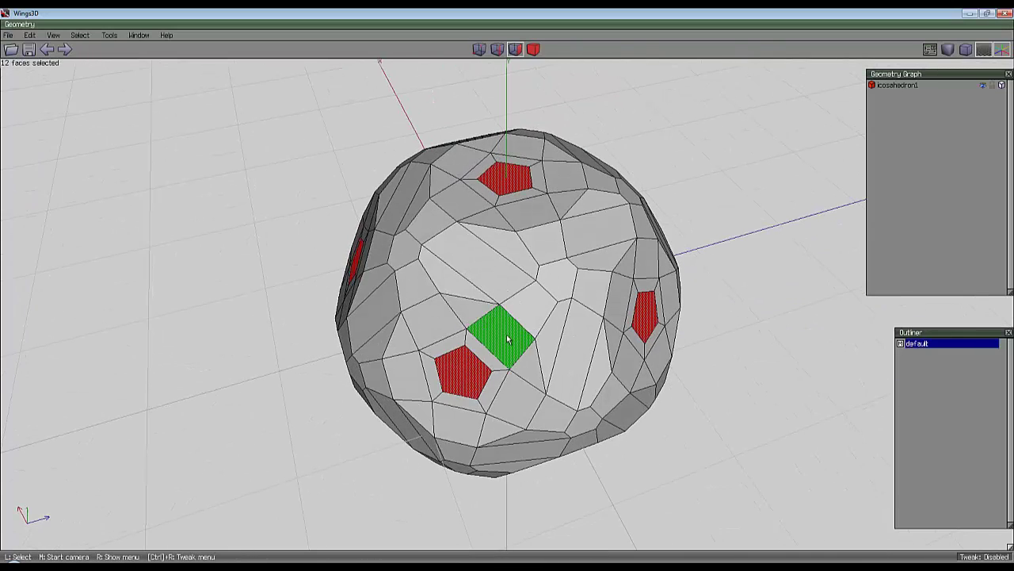
- Convert the whole ball to a vertex selection, inflate it by 100 percent into a sphere, and clear the selection
key("space")
left_click(532, 49)
left_click(532, 181)
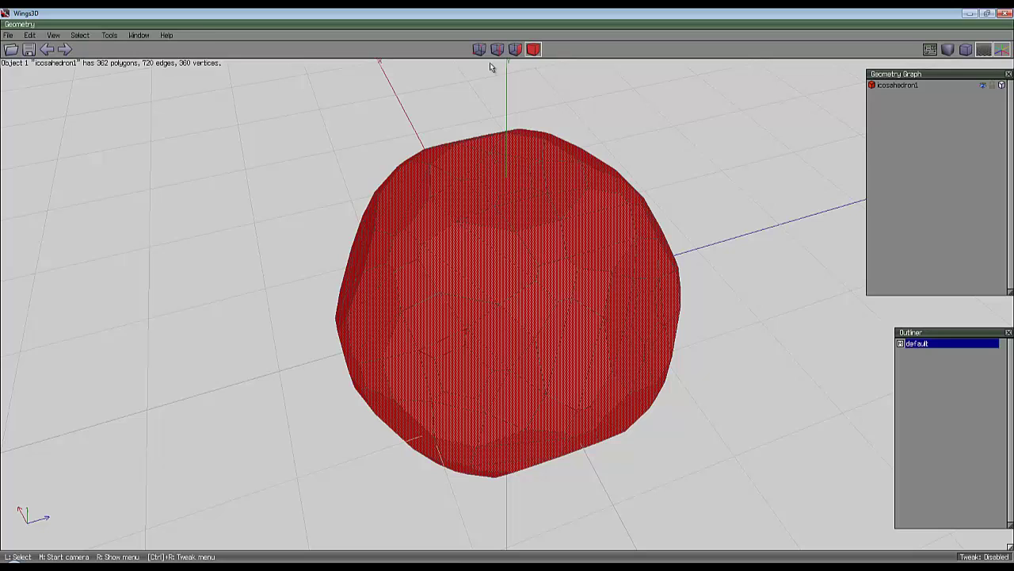
left_click(479, 49)
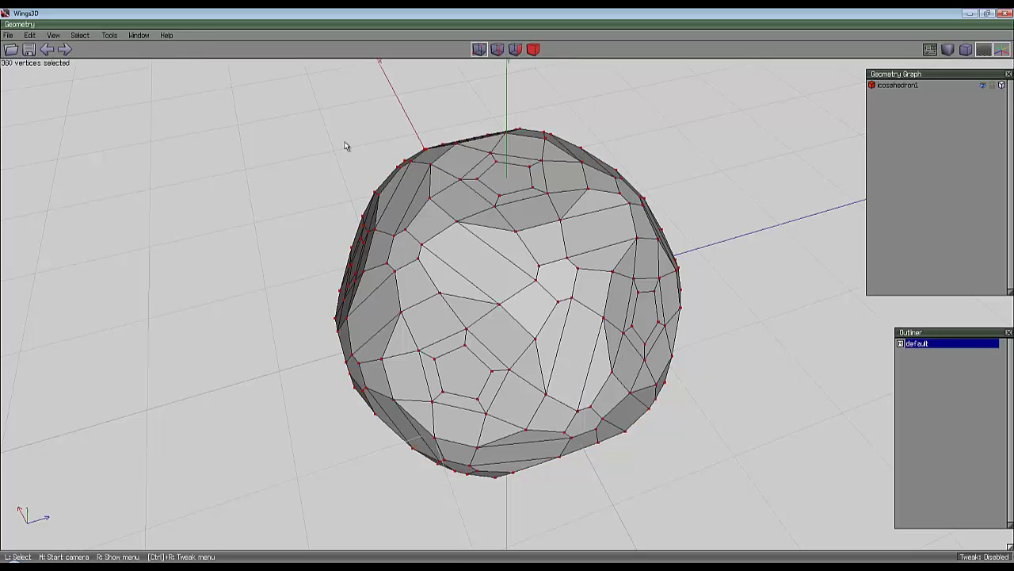
right_click(302, 111)
left_click(328, 295)
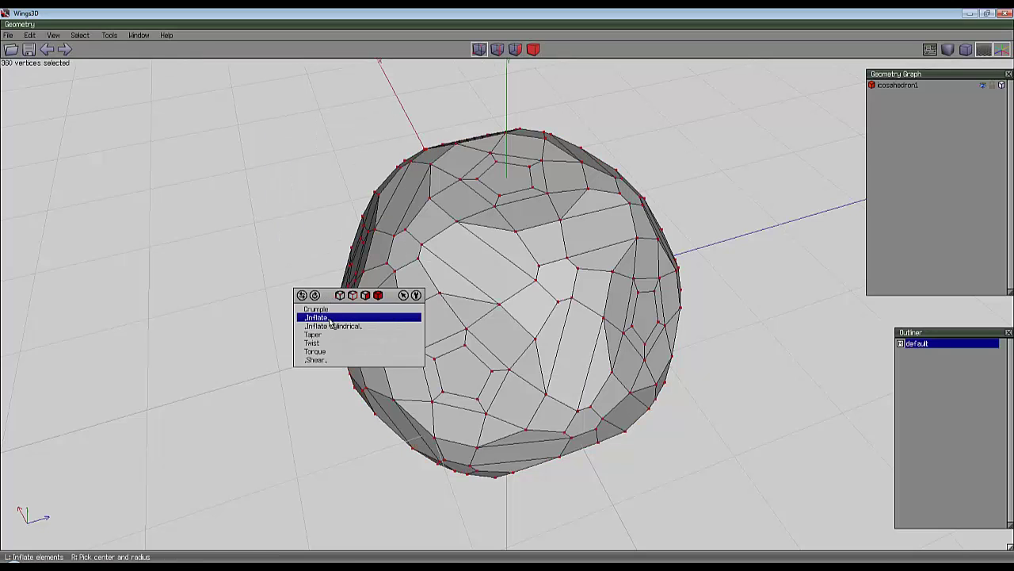
left_click(327, 308)
key("Tab")
type("100")
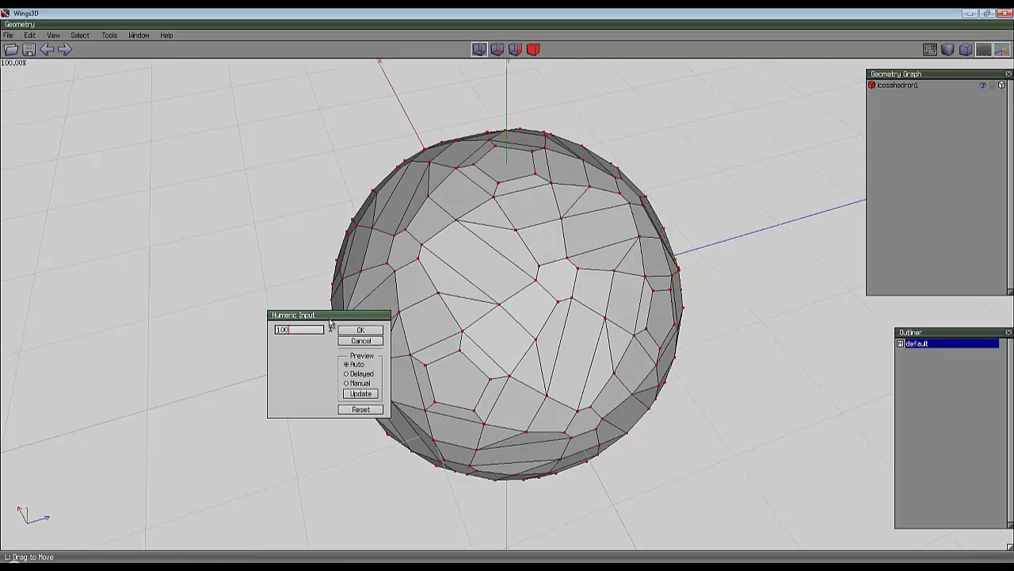
key("Return")
key("space")
- Select all faces forming the spiral bands: the pentagon rims, the quads around them, and the long rectangles, each with its similar faces
middle_click(362, 199)
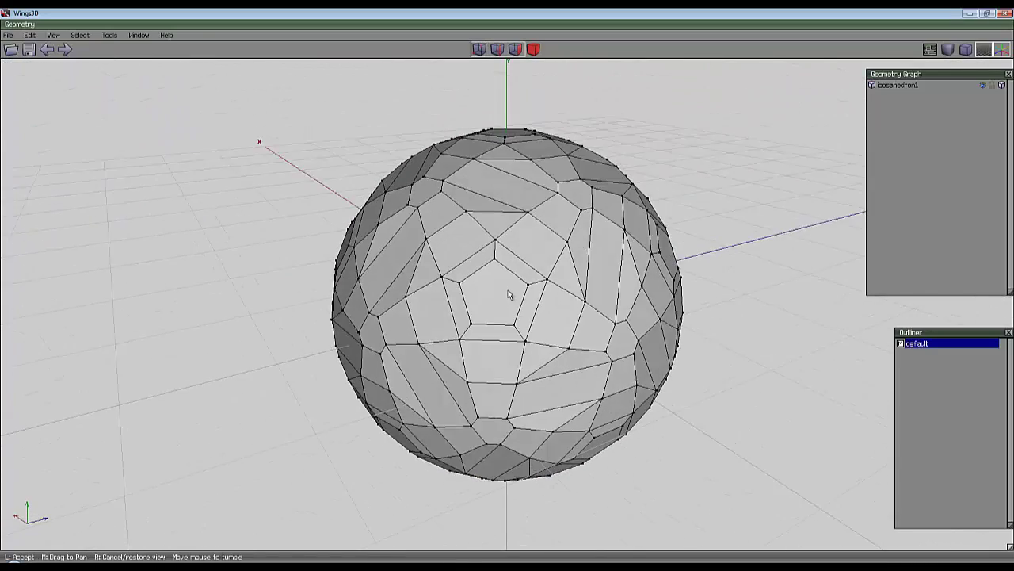
left_click(508, 296)
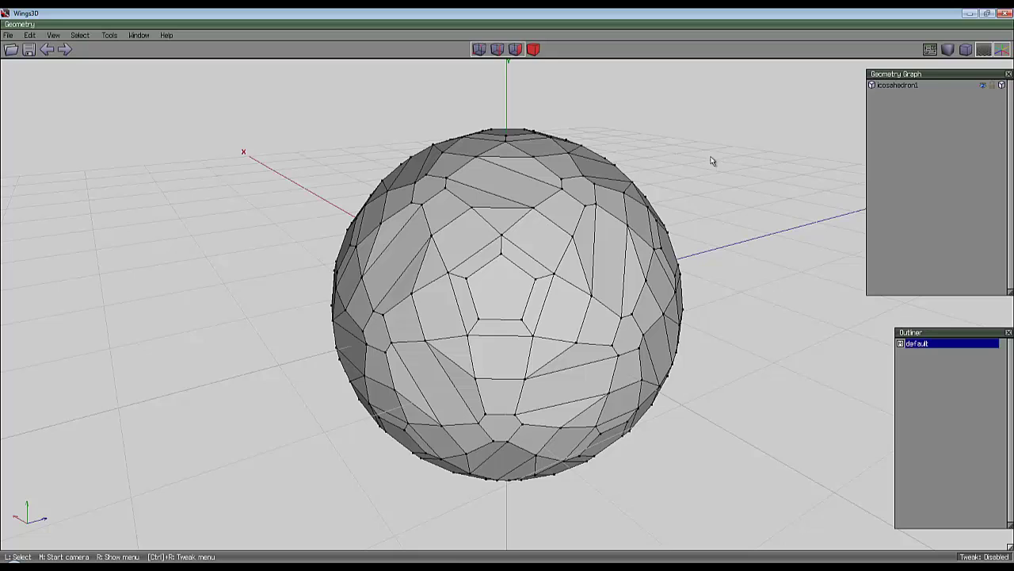
key("3")
left_click(533, 267)
key("i")
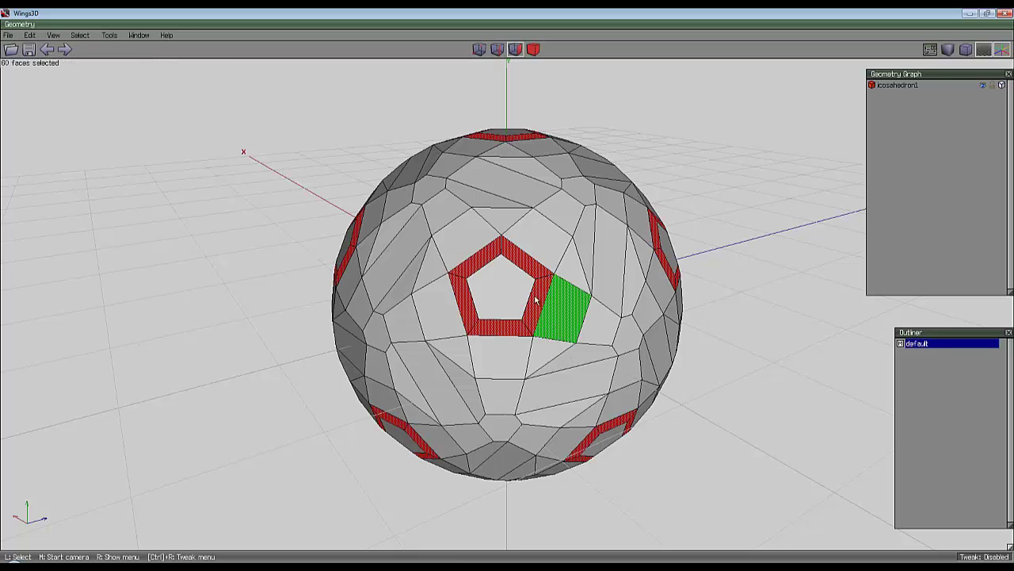
left_click(542, 239)
key("i")
left_click(562, 218)
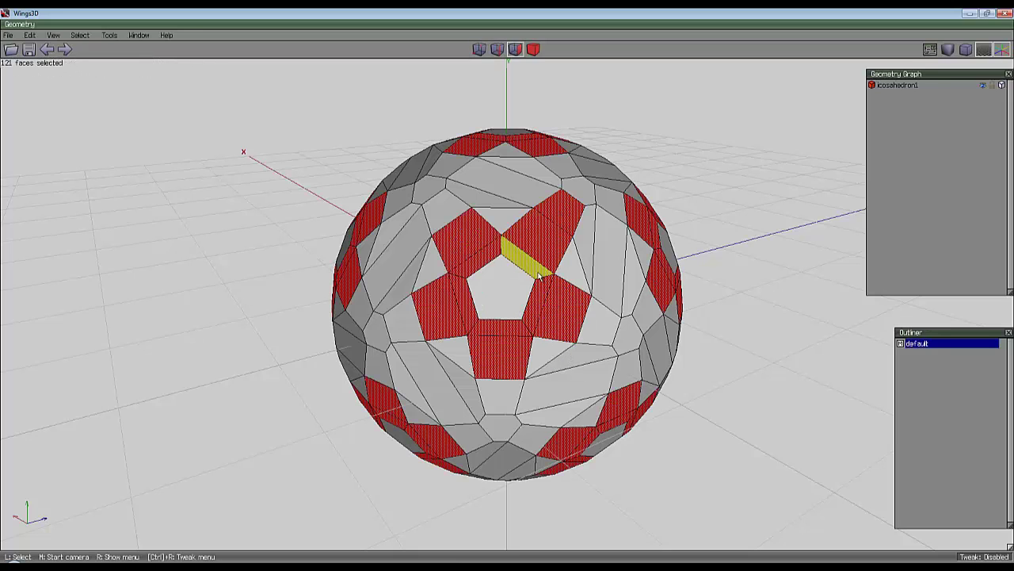
key("i")
left_click(495, 180)
key("i")
- Shell-extrude the selected band faces outward into a separate object with thickness, and hide the original icosahedron
middle_click(532, 232)
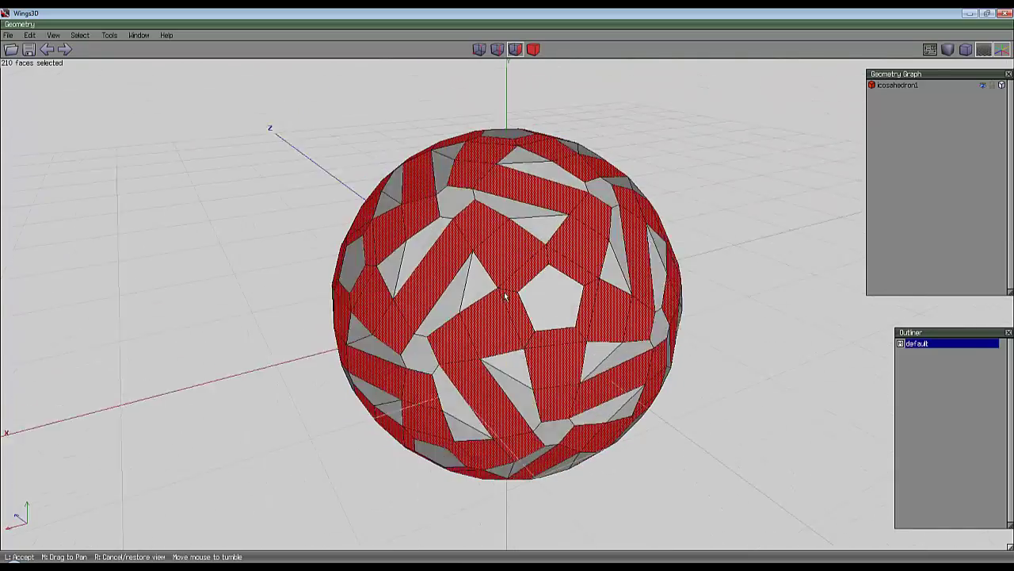
left_click(505, 292)
scroll(584, 223, "down", 3)
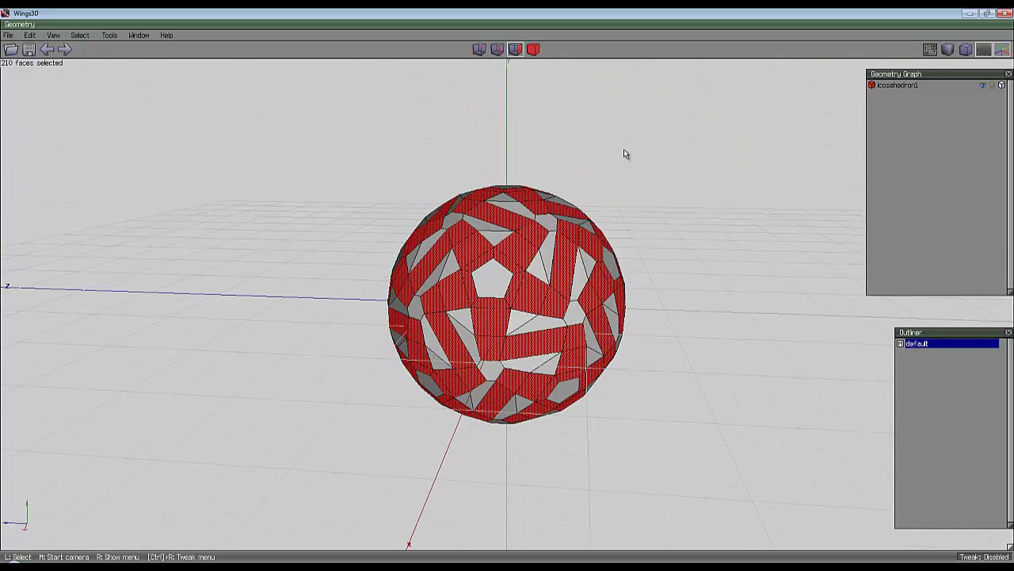
right_click(624, 154)
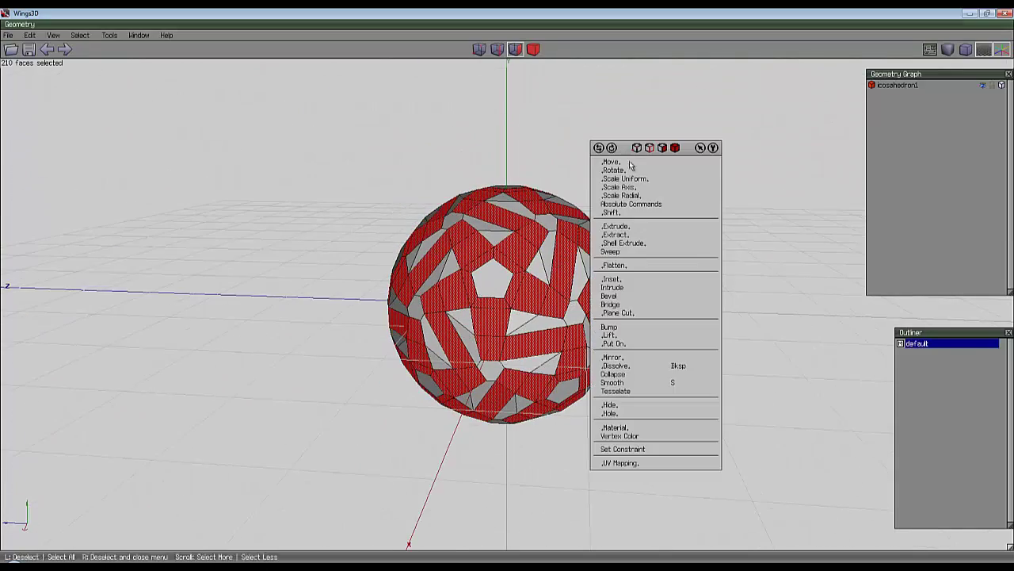
left_click(643, 244)
left_click(643, 255)
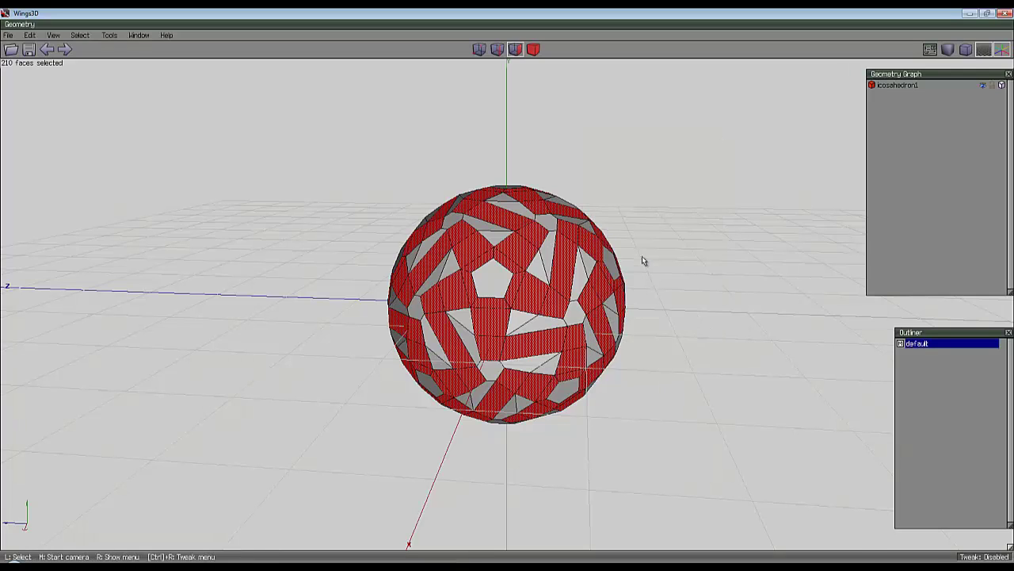
left_click(509, 295)
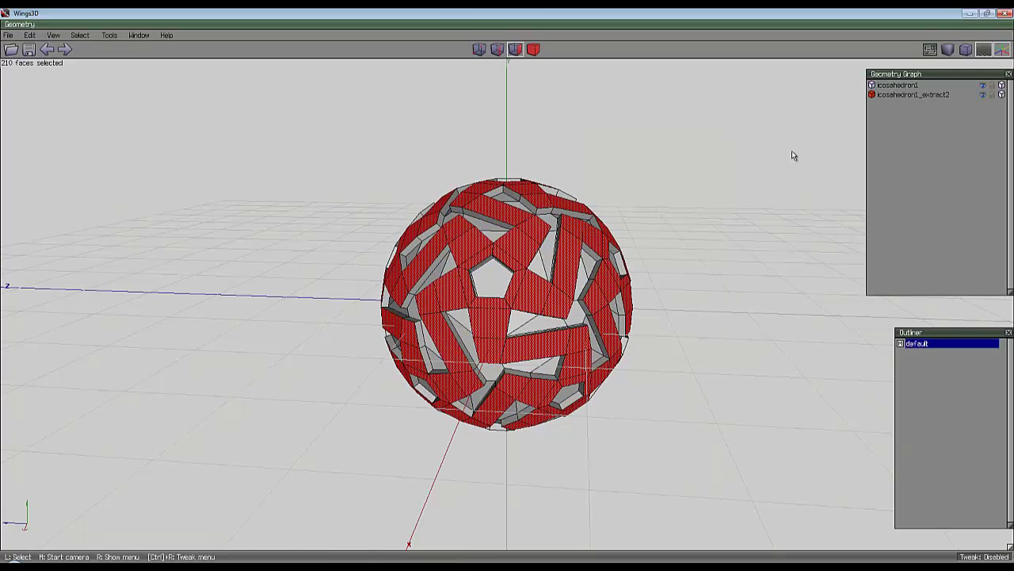
left_click(984, 85)
- Select the outer and inner edges of all pentagonal openings, and expand them to the surrounding faces so each forms a five-armed star
middle_click(509, 295)
scroll(509, 295, "up", 5)
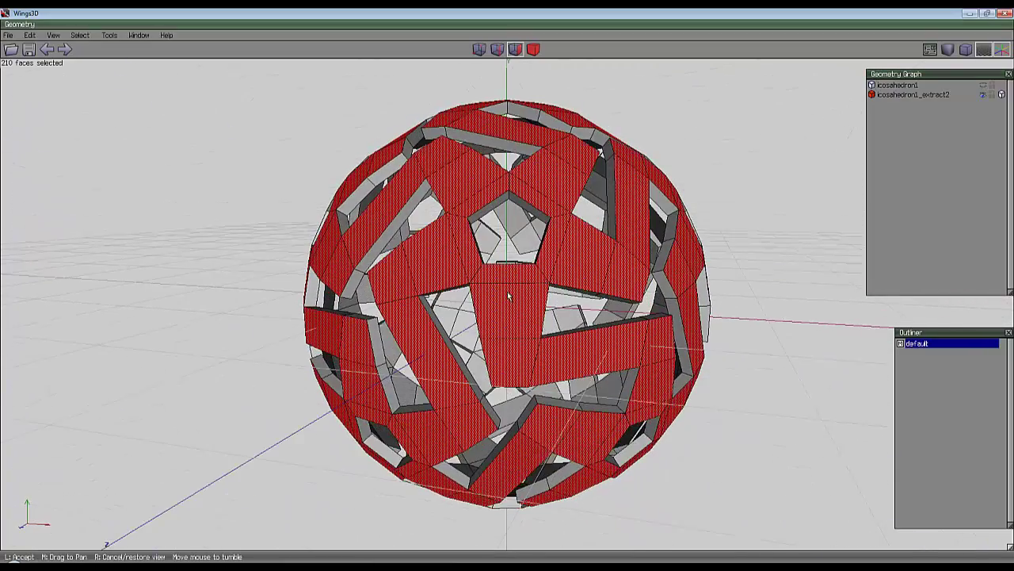
left_click(509, 295)
key("space")
left_click(482, 207)
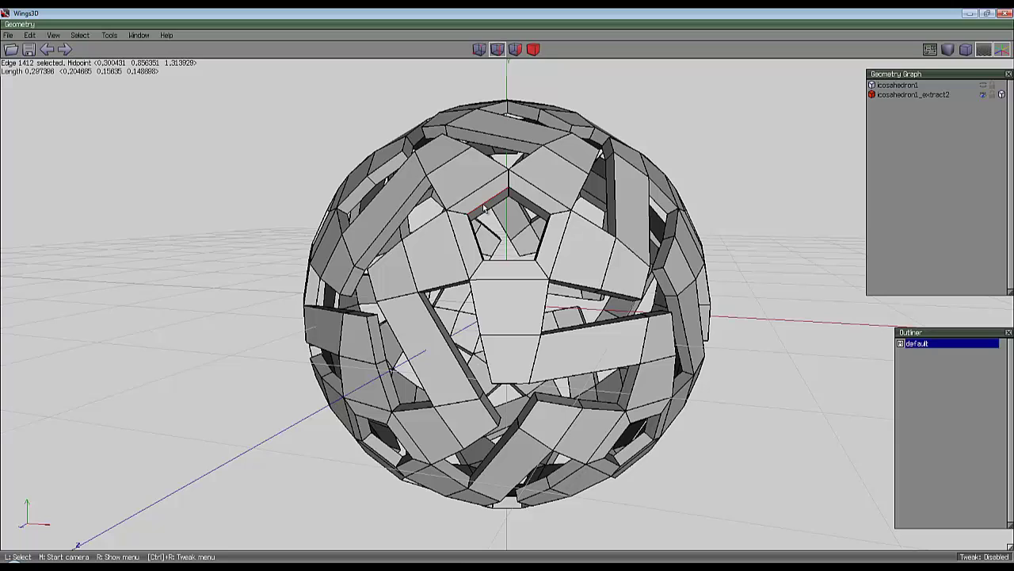
left_click(485, 211)
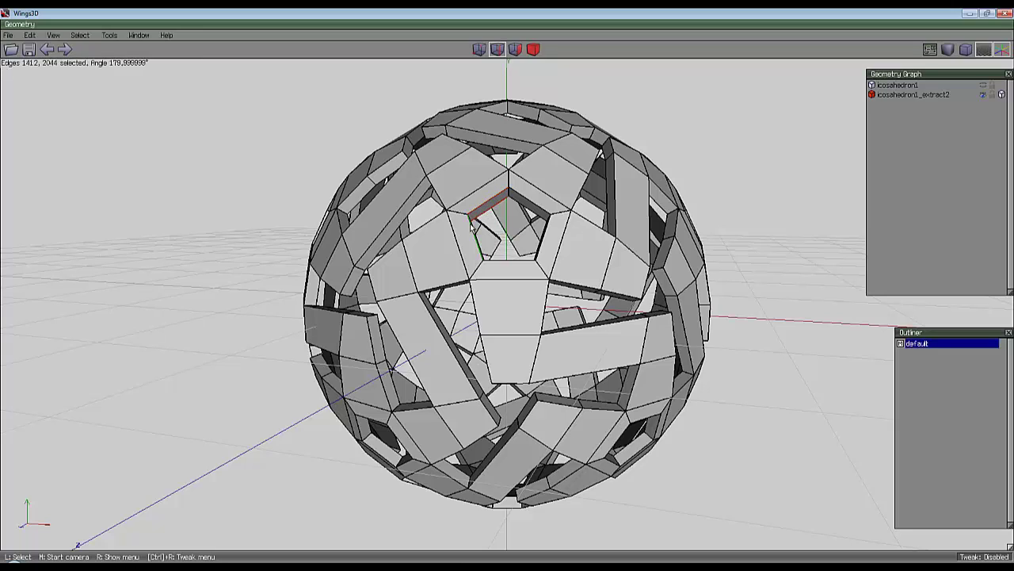
key("i")
key("i")
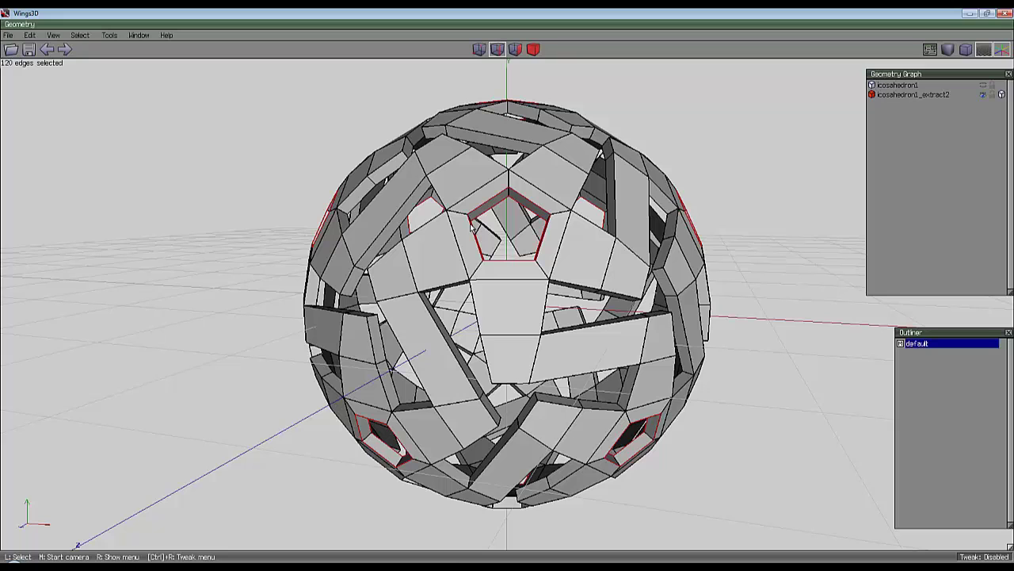
left_click(516, 50)
left_click(516, 50)
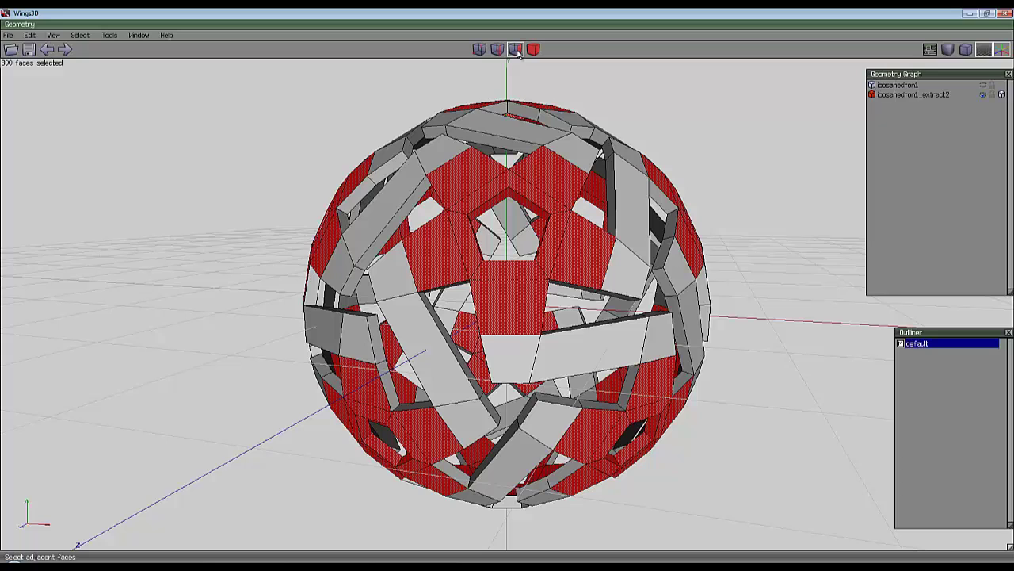
left_click(516, 50)
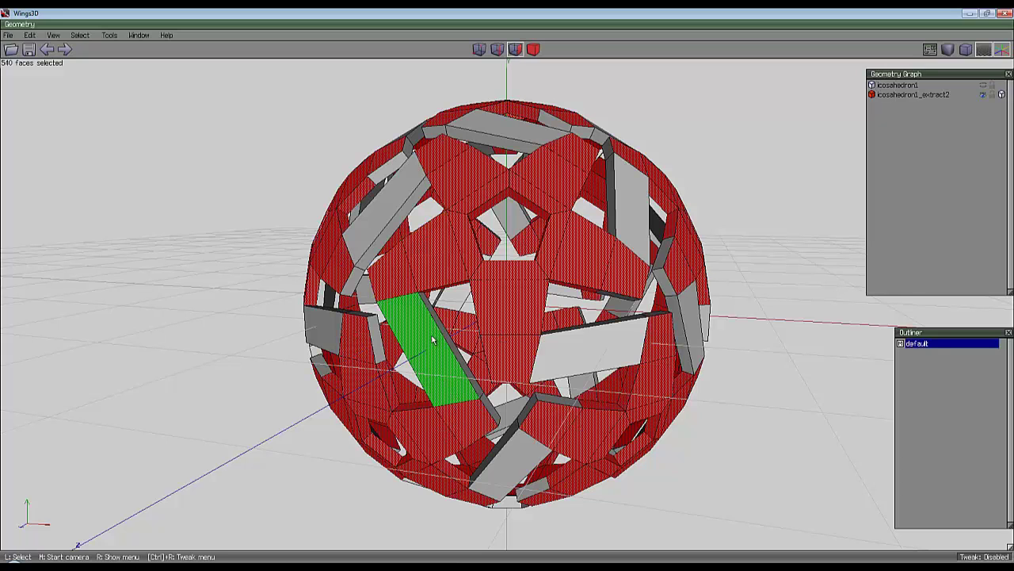
- Rotate the selected star-shaped face groups 60 degrees about their normals
middle_click_drag(551, 269, 550, 252)
middle_click(551, 262)
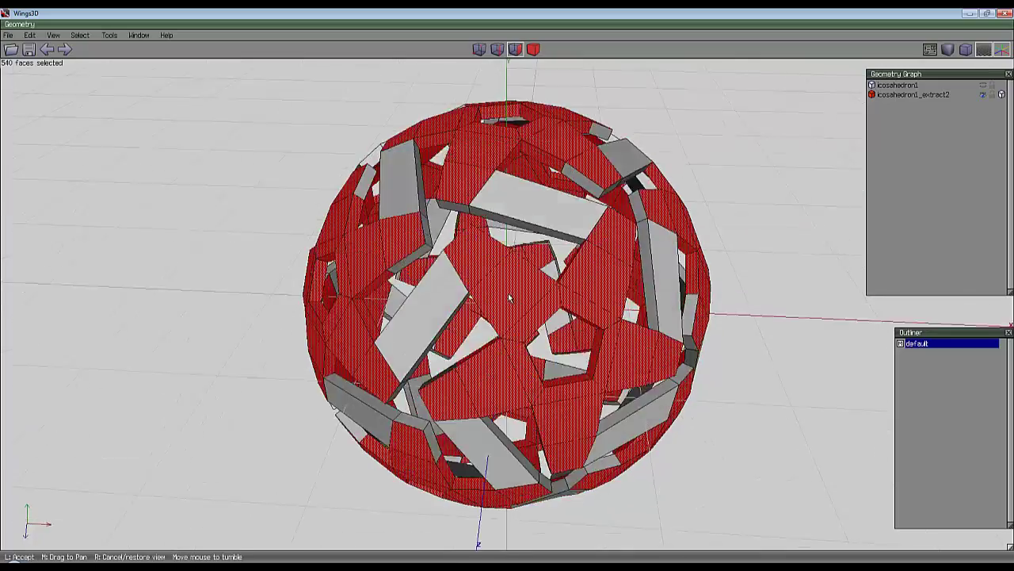
left_click(509, 295)
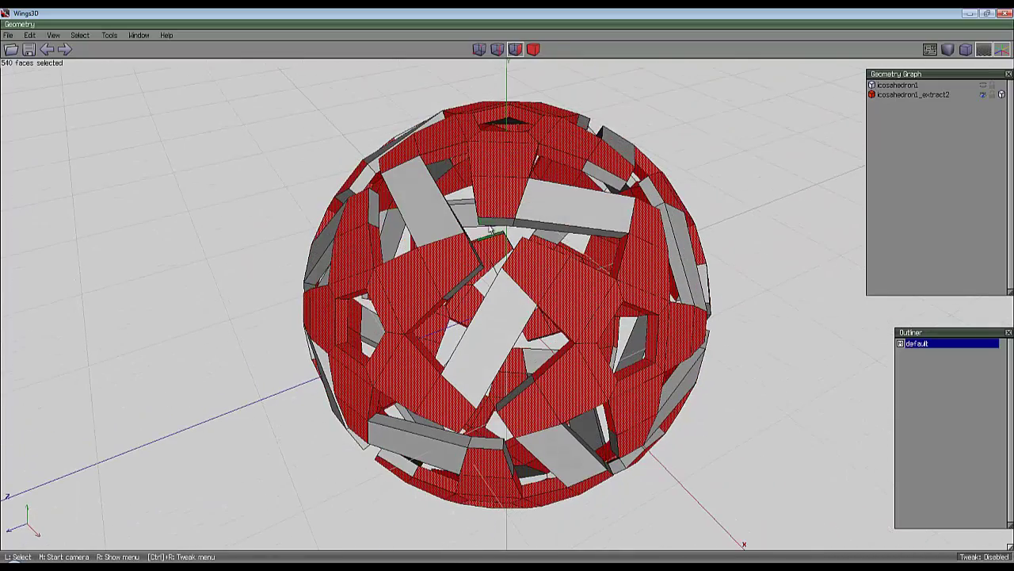
right_click(704, 104)
left_click(710, 123)
left_click(710, 136)
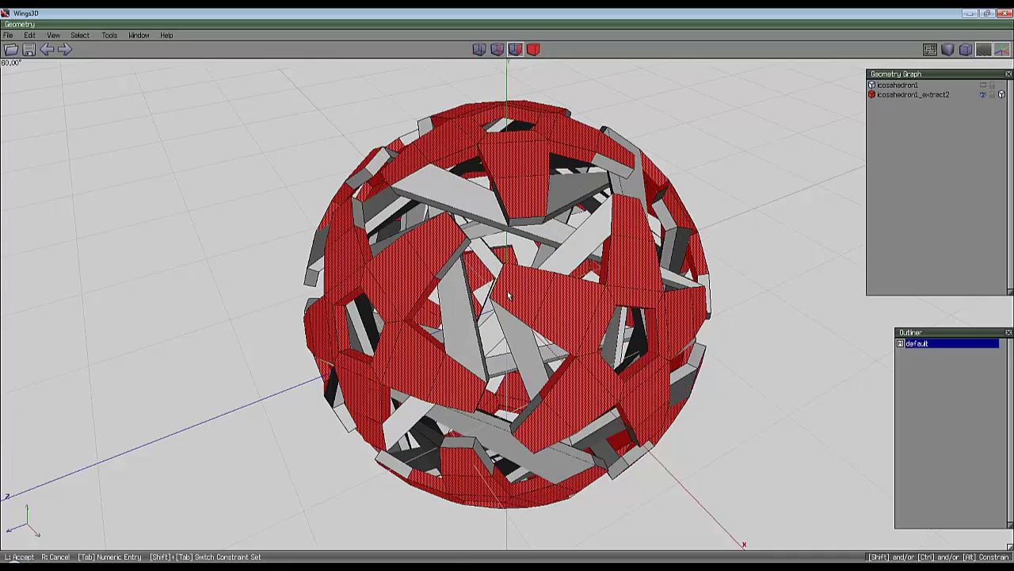
left_click(508, 295)
- Examine the twisted star pattern and the crossing bands from several sides of the ball
middle_click(628, 253)
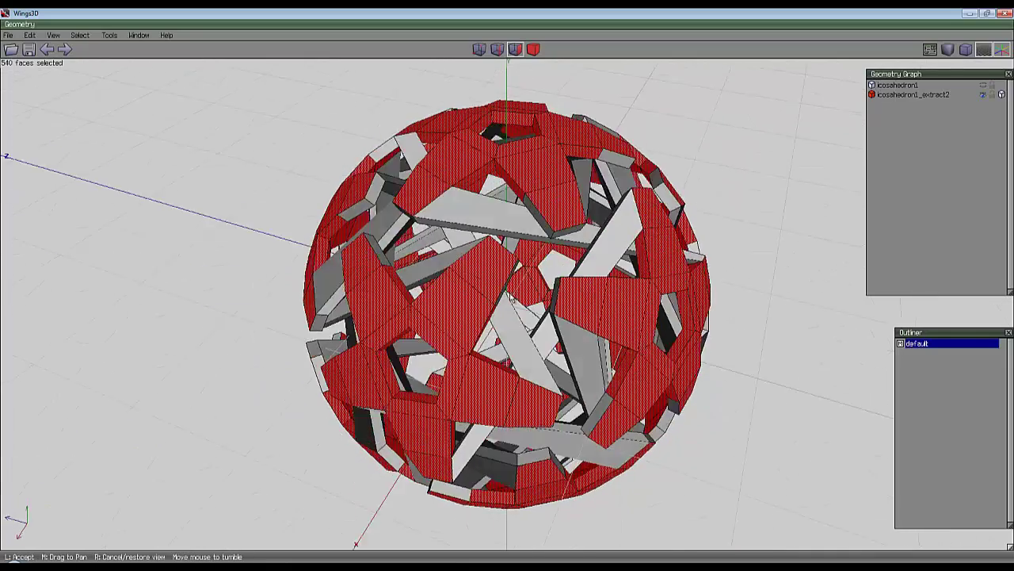
left_click(510, 293)
middle_click(425, 315)
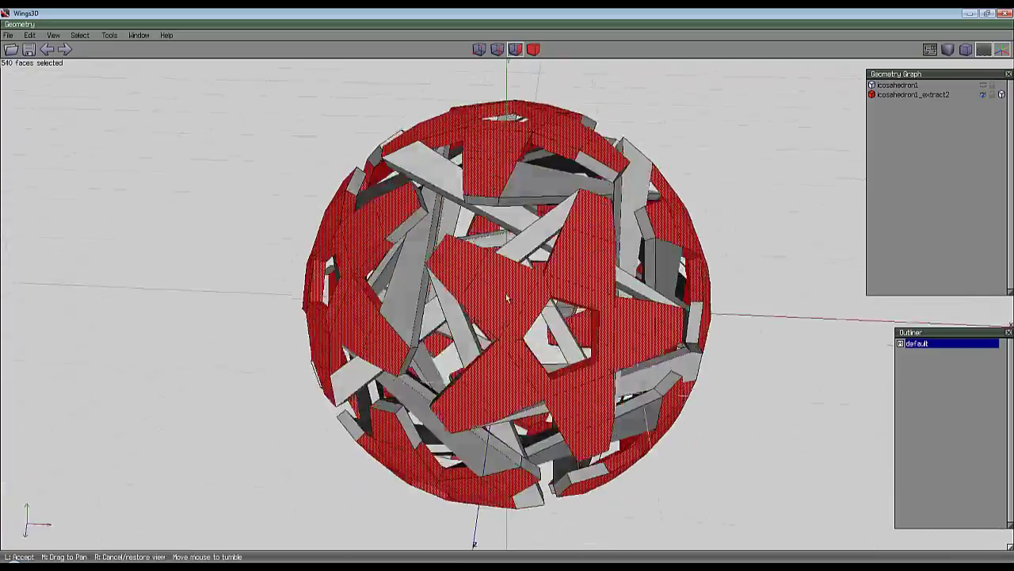
scroll(507, 297, "up", 3)
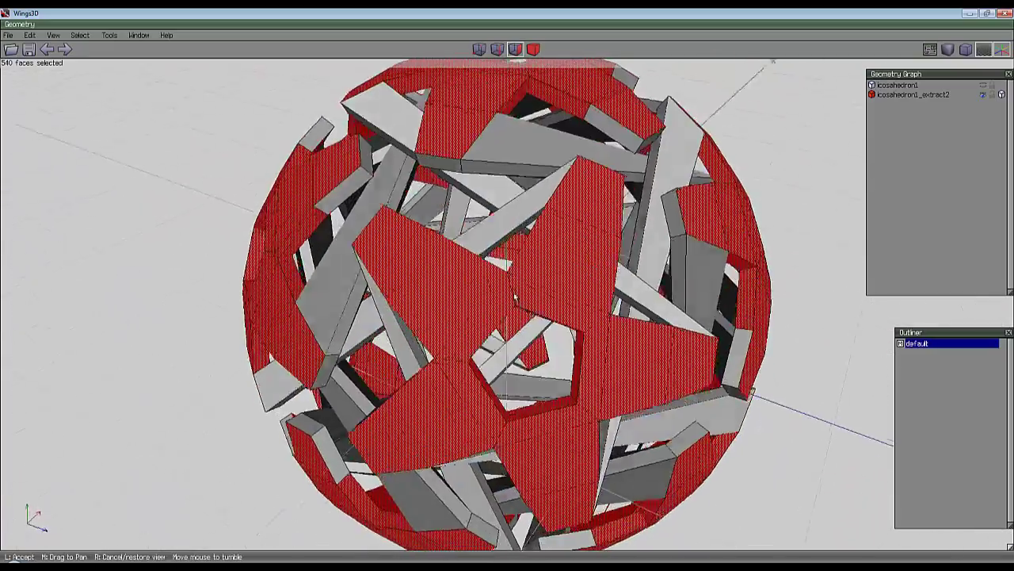
left_click(453, 275)
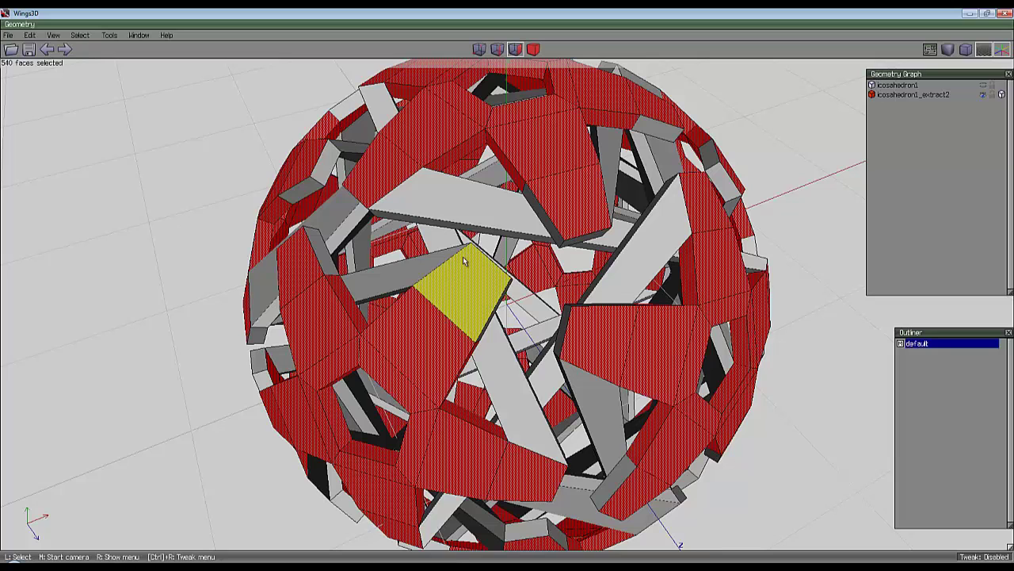
scroll(463, 255, "down", 5)
middle_click(463, 256)
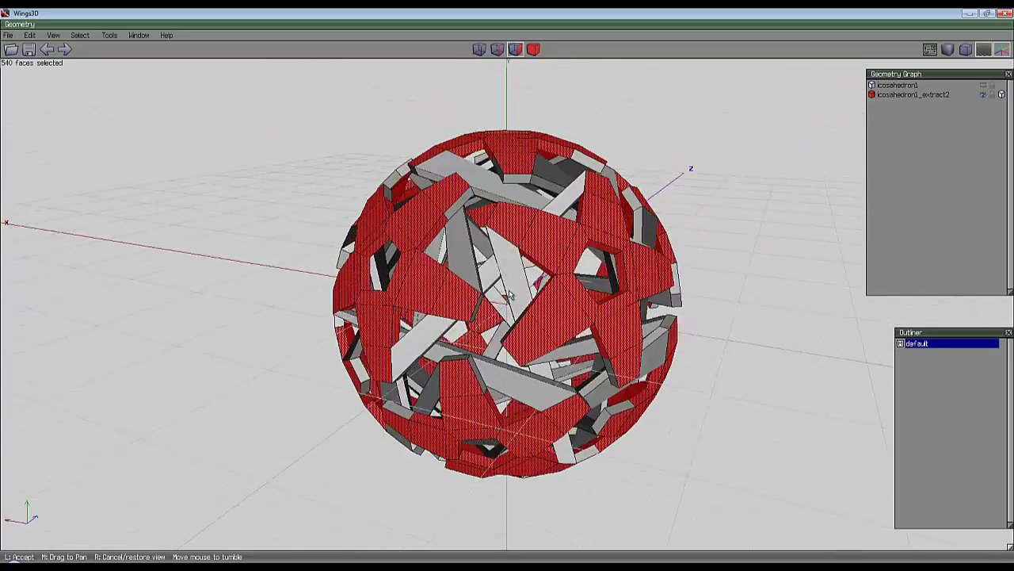
left_click(569, 141)
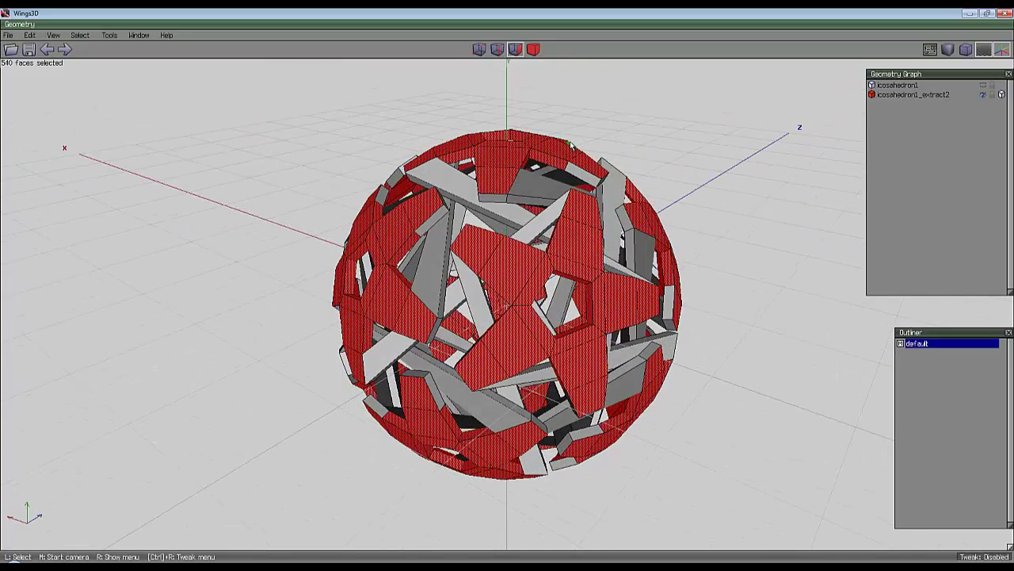
- Shrink the face selection by one ring, scale the star centres uniformly to 56.8 percent, and clear the selection
key("minus")
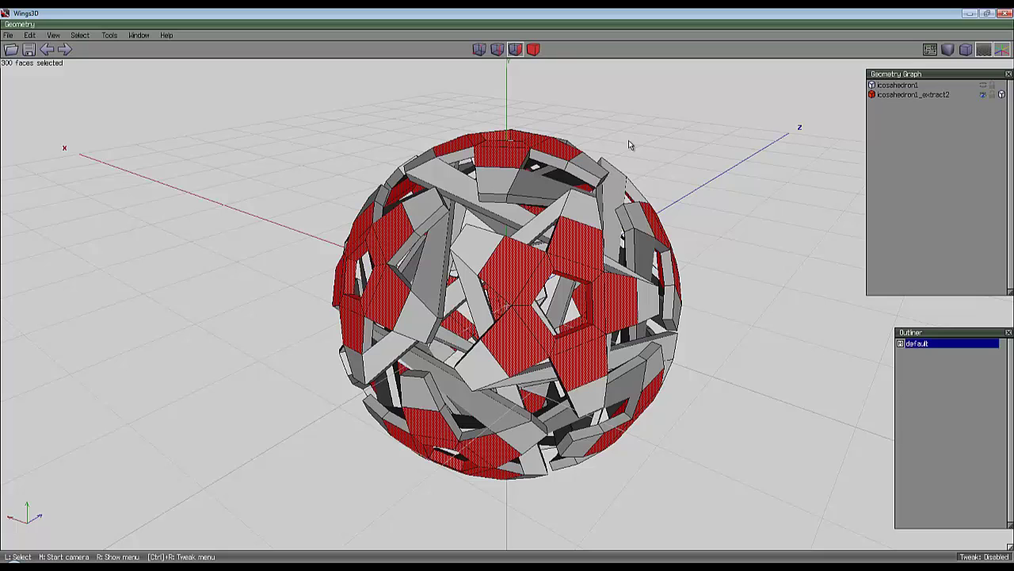
right_click(700, 144)
left_click(701, 169)
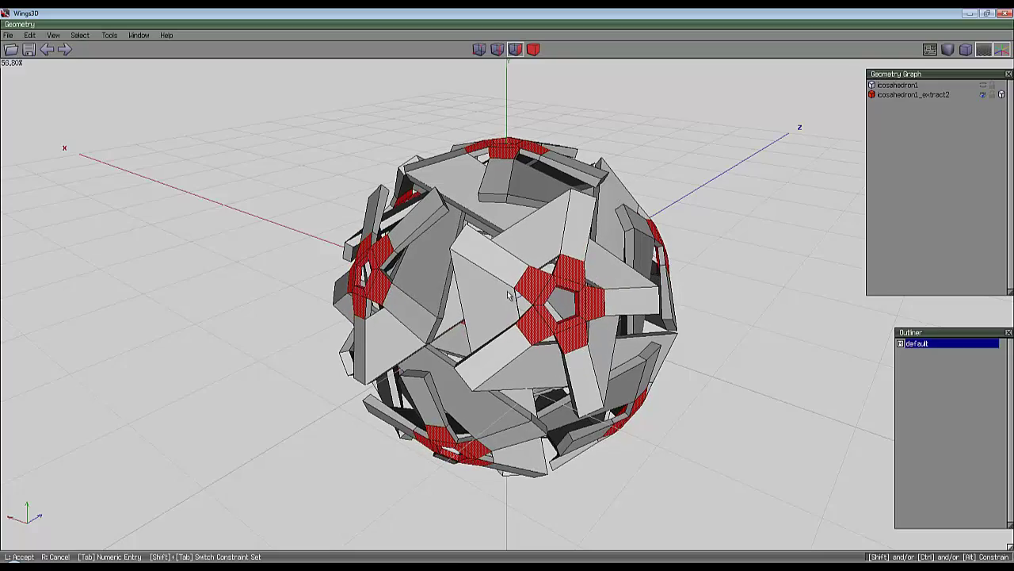
left_click(509, 296)
scroll(573, 284, "up", 3)
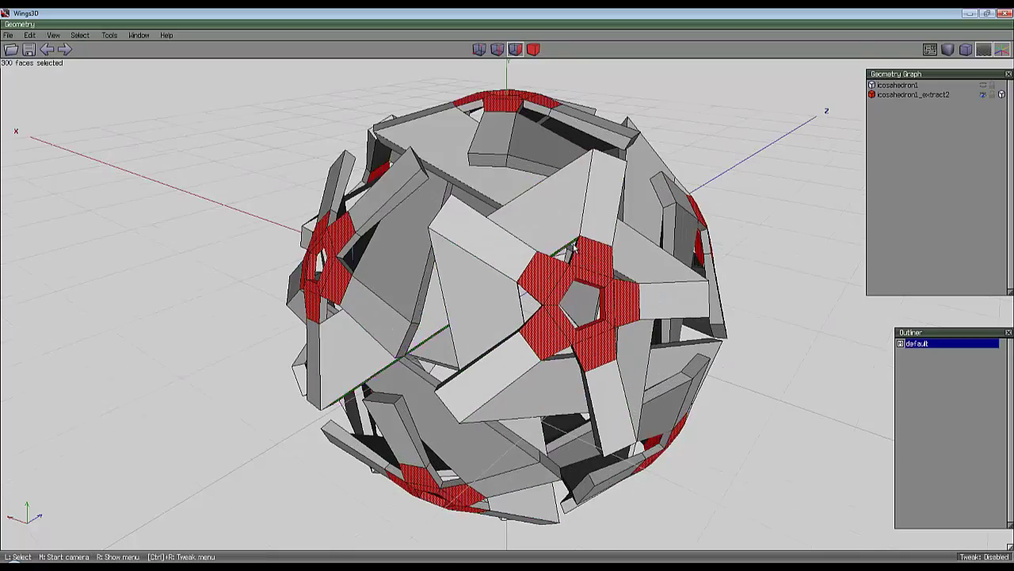
middle_click(507, 290)
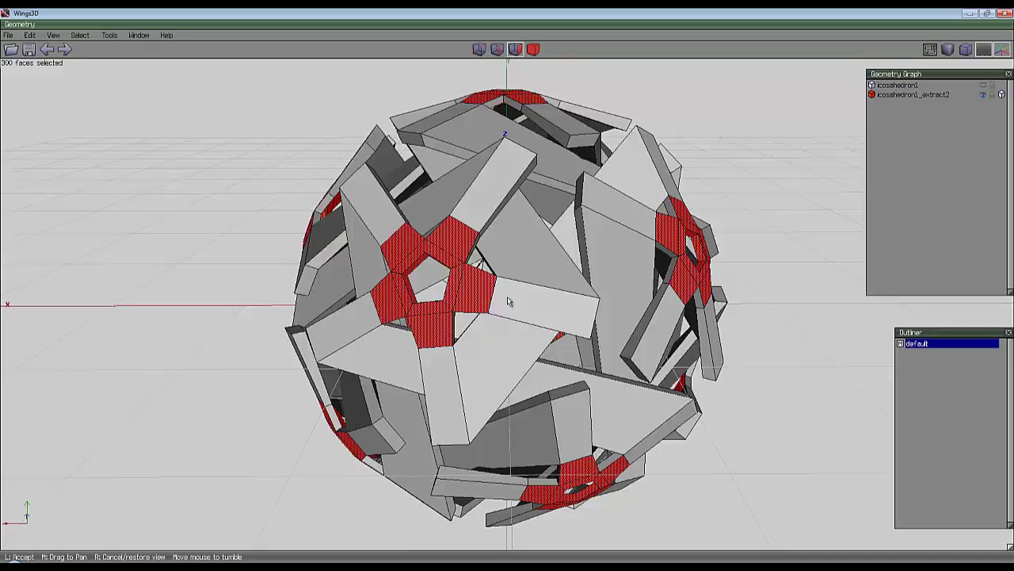
scroll(510, 295, "up", 3)
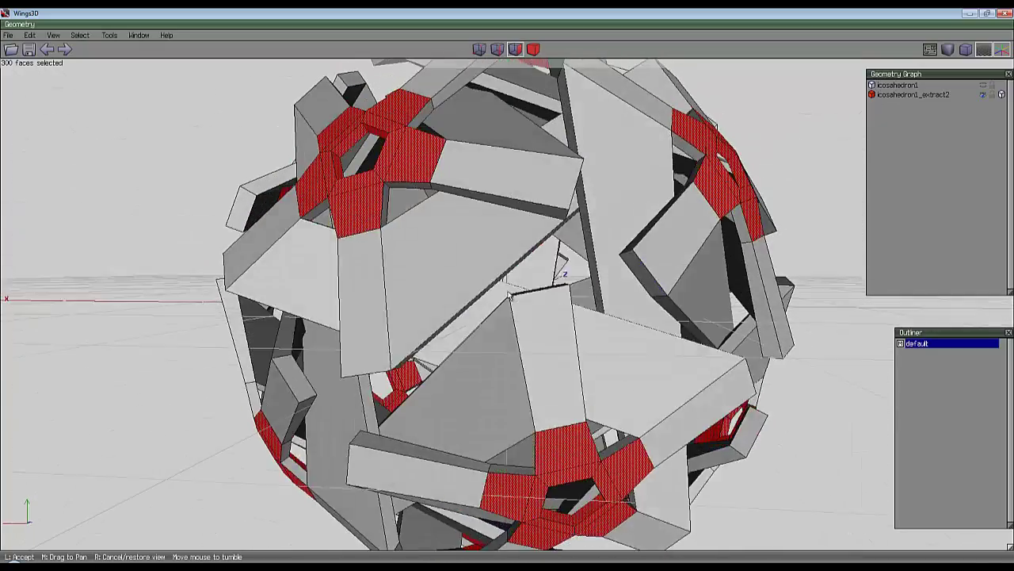
left_click(509, 297)
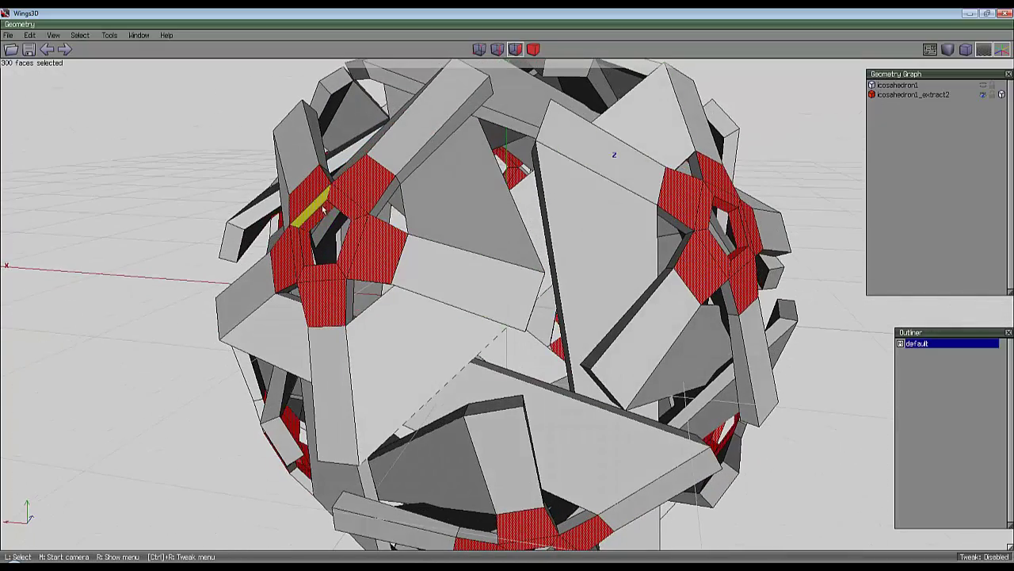
key("space")
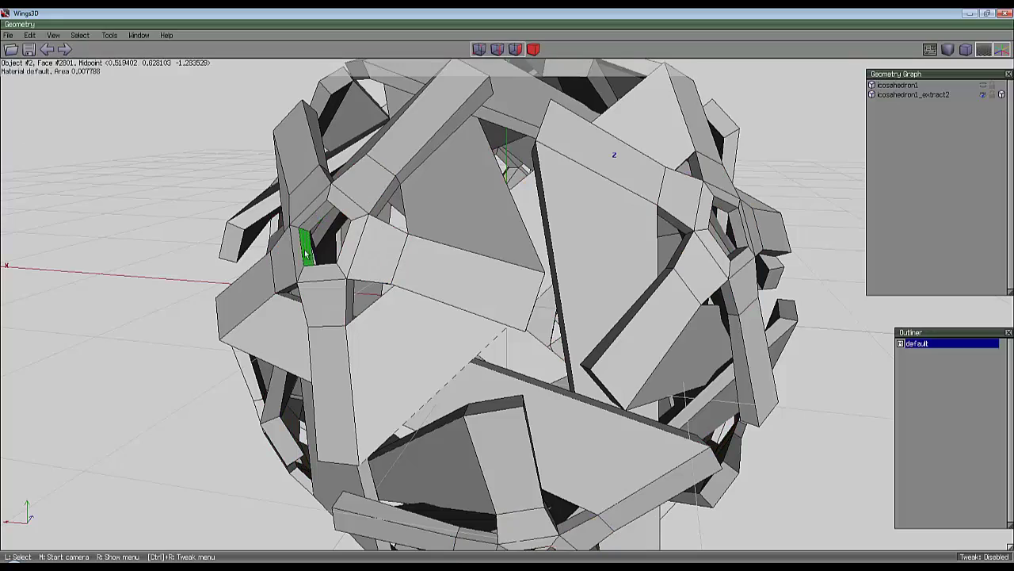
- Select two short edges across a band's thickness, extend them to their ring and all similar edges, and convert the selection to the side faces
middle_click(444, 165)
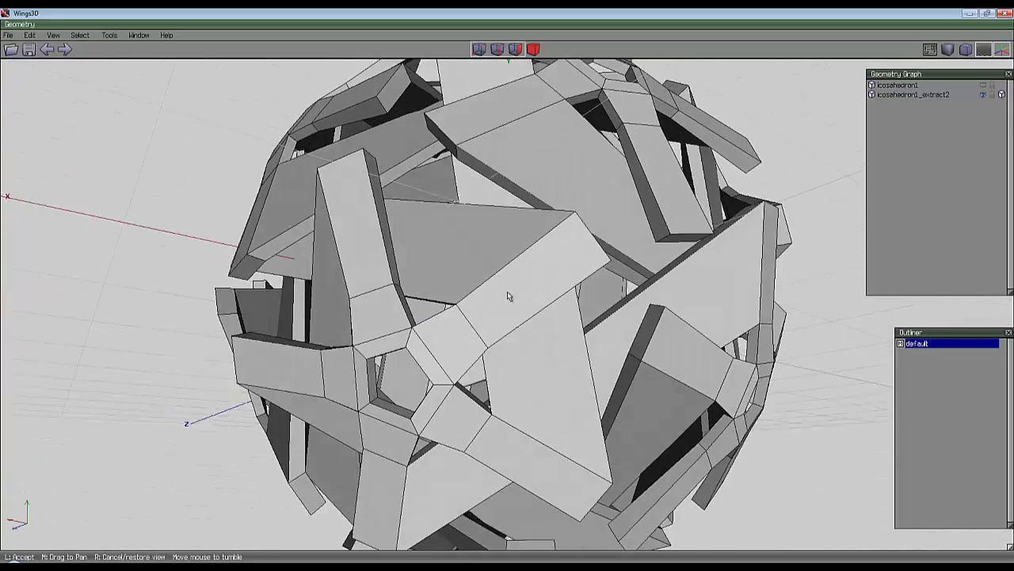
left_click(508, 291)
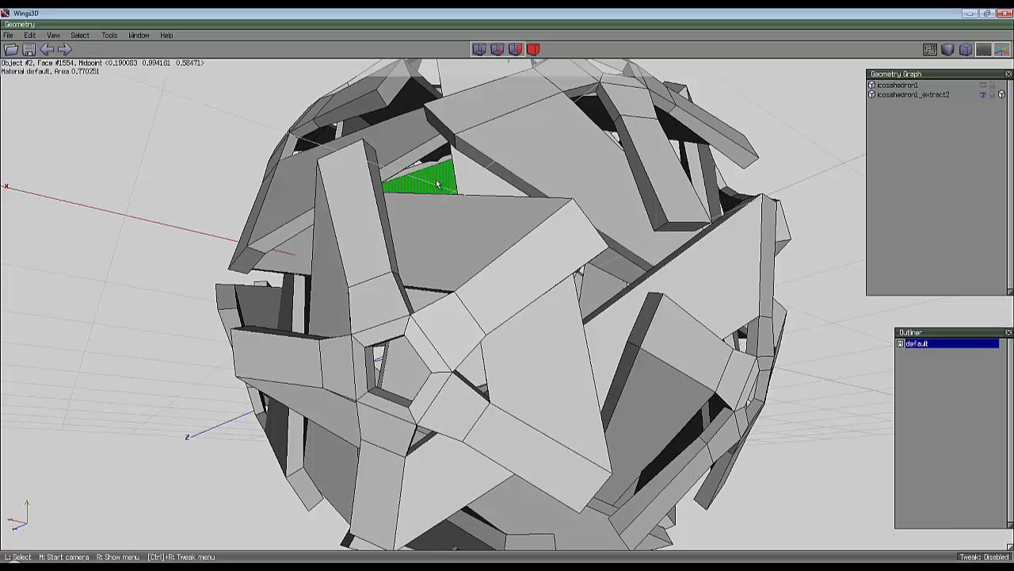
key("2")
left_click(621, 128)
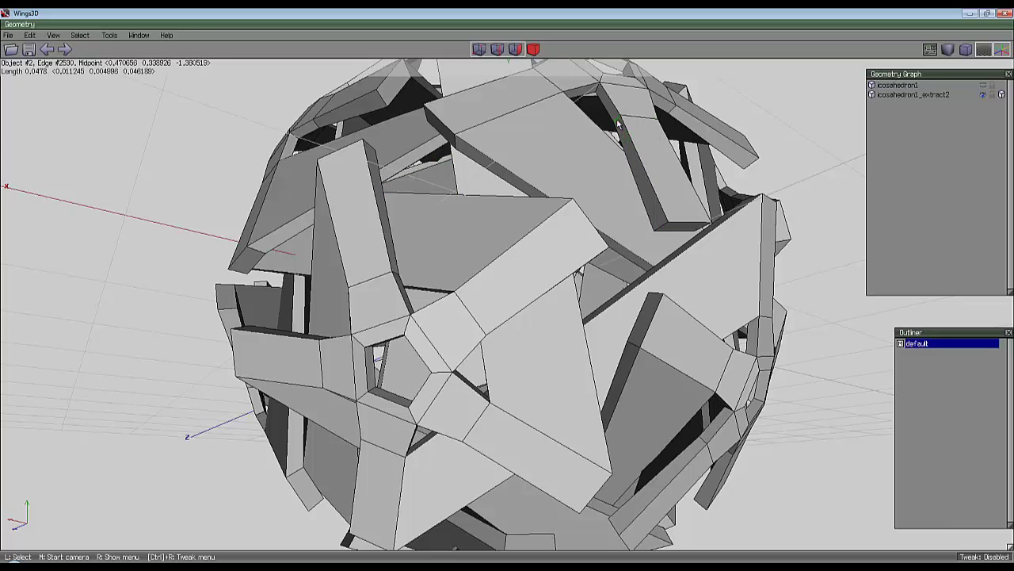
left_click(661, 227)
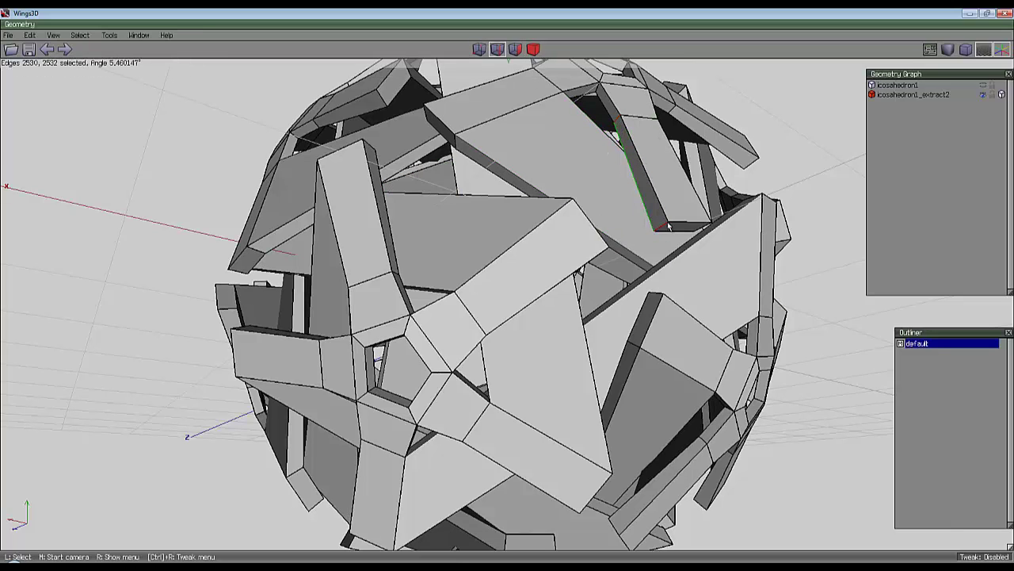
middle_click(553, 230)
left_click(508, 295)
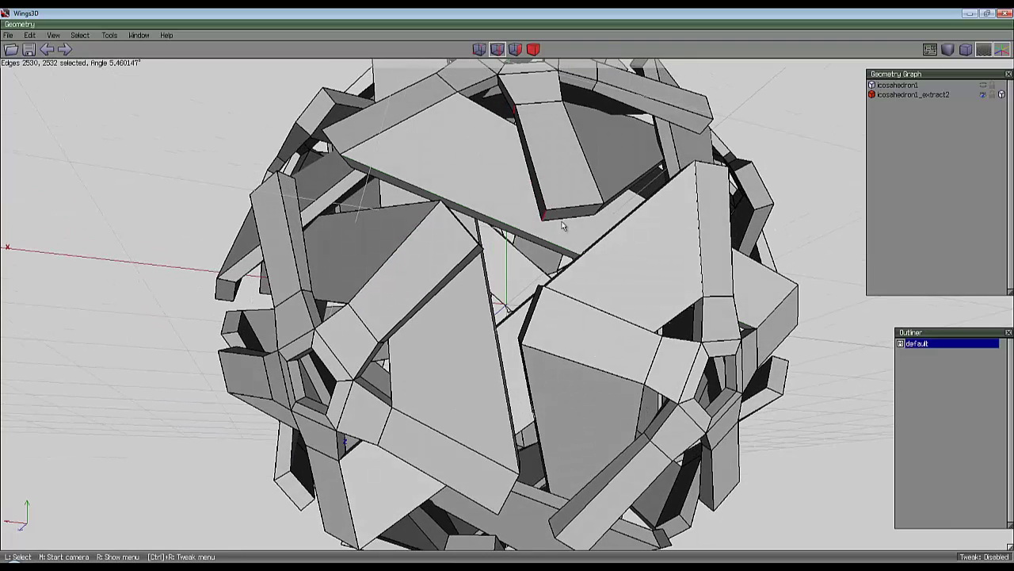
key("g")
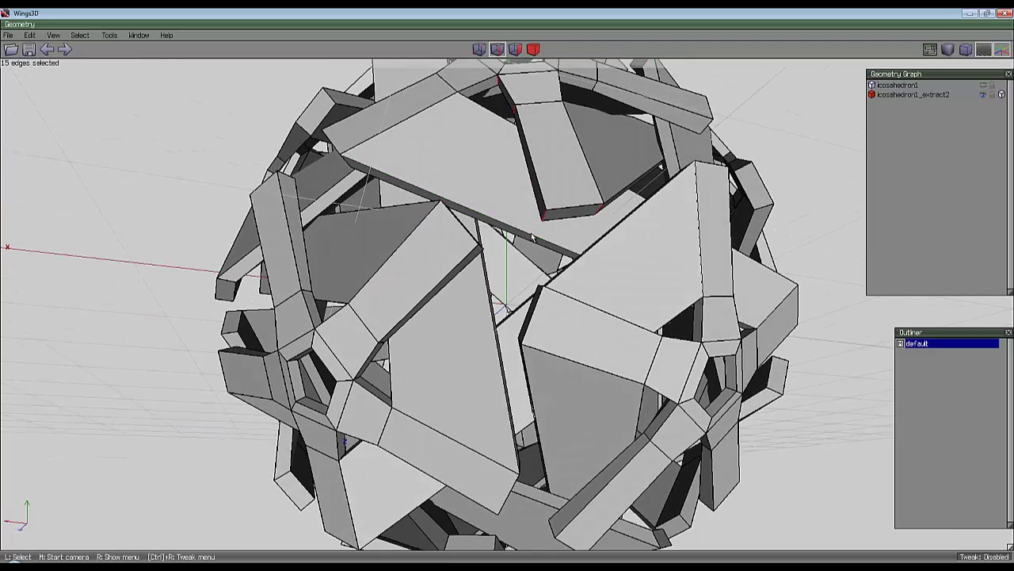
key("i")
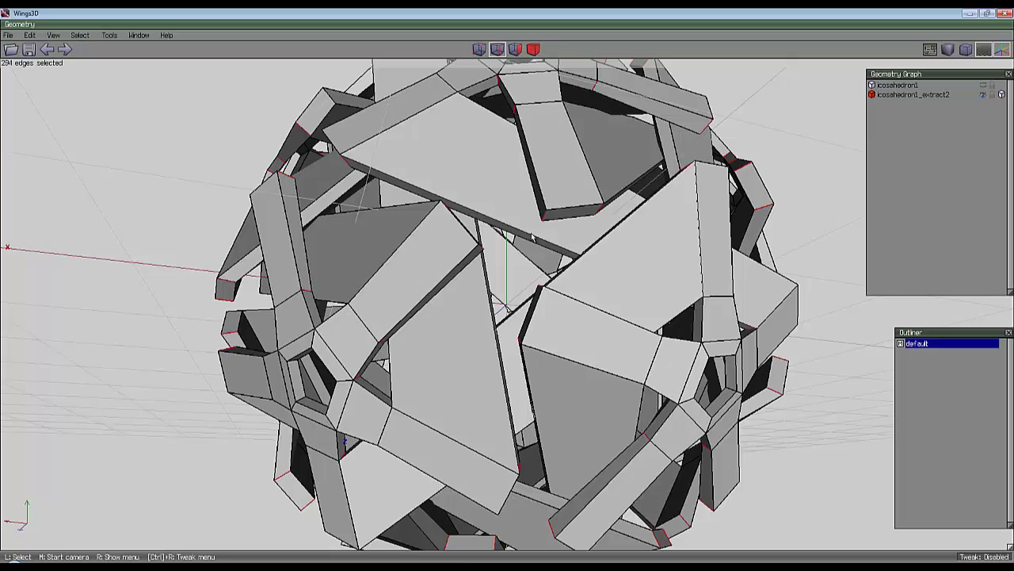
left_click(516, 49)
- Inset the selected side faces slightly to leave a thin border along the edges of every star
middle_click(589, 216)
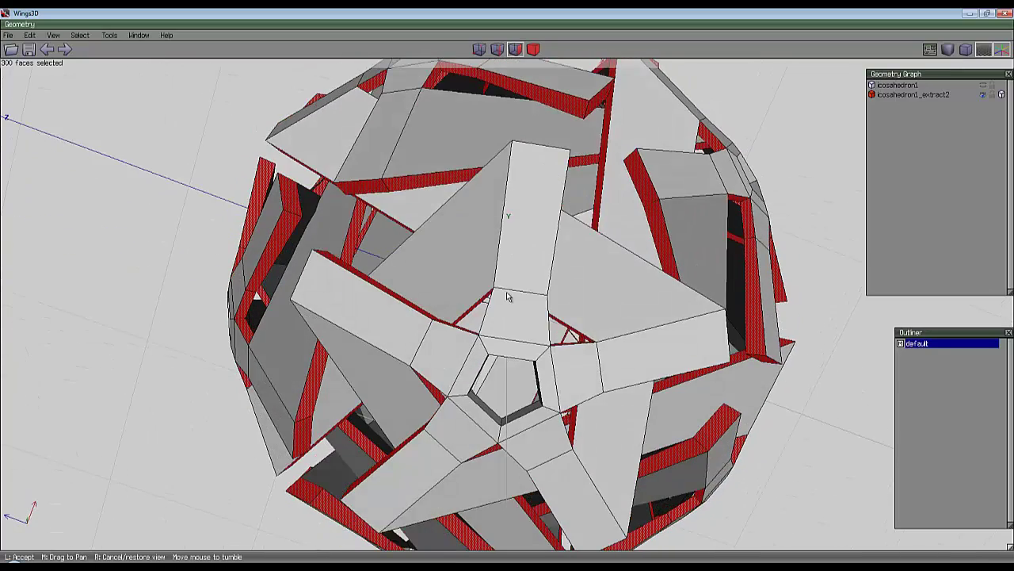
left_click(507, 296)
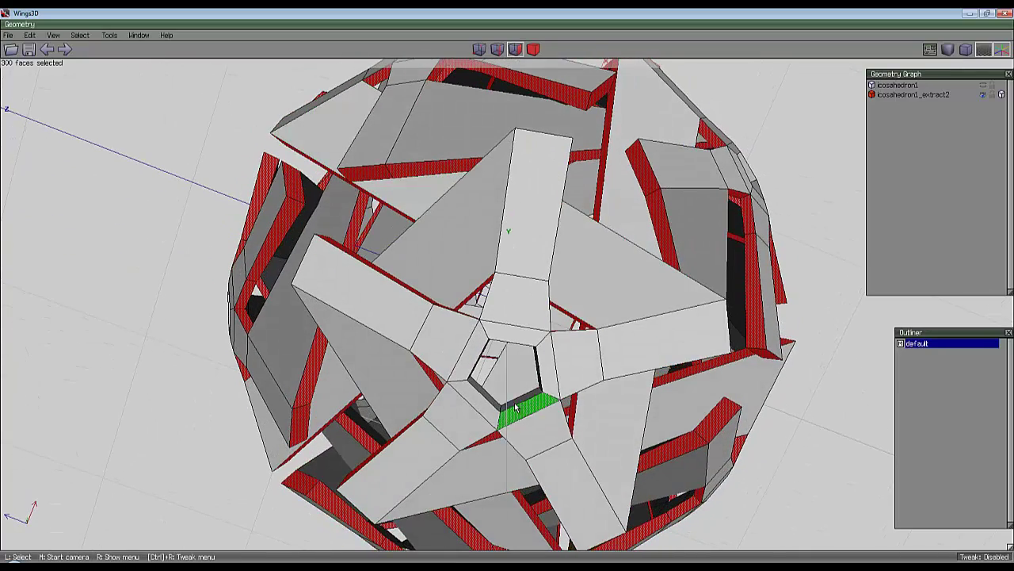
right_click(748, 118)
left_click(748, 245)
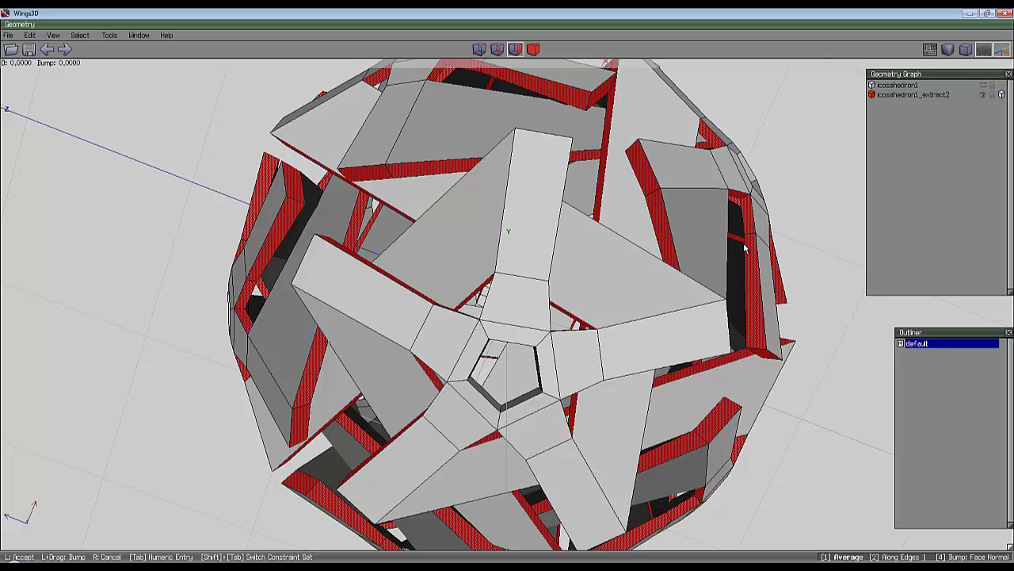
left_click(509, 295)
scroll(744, 164, "up", 5)
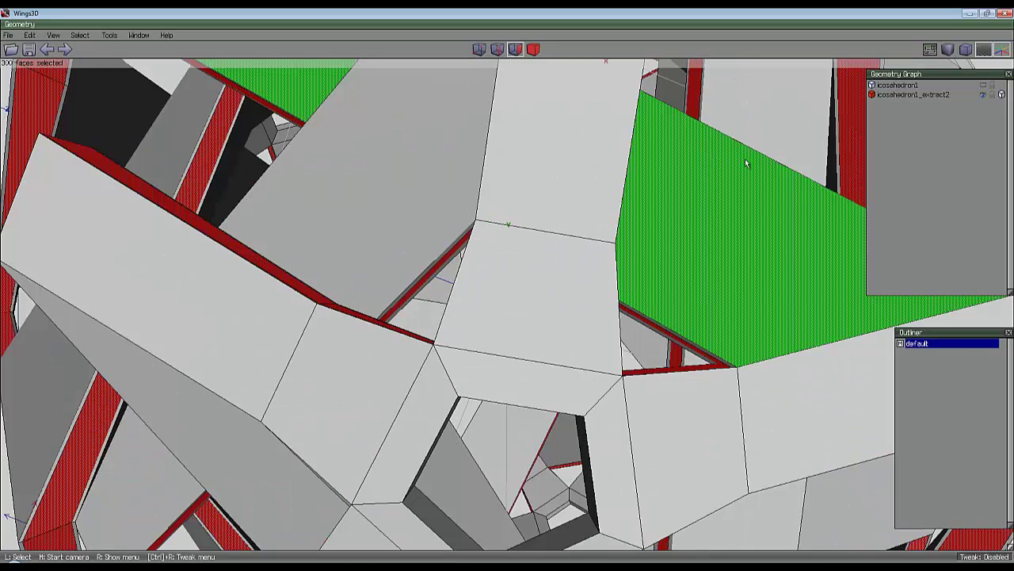
- Expand the side-face selection over its inset borders, and add a narrow inset rim to the adjoining broad faces
middle_click(746, 164)
left_click(509, 296)
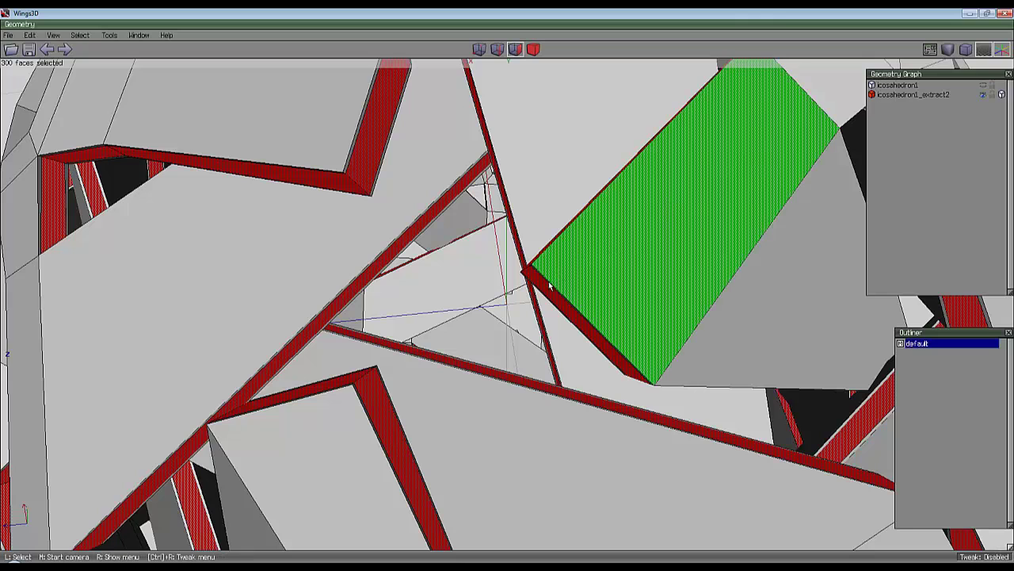
middle_click(583, 230)
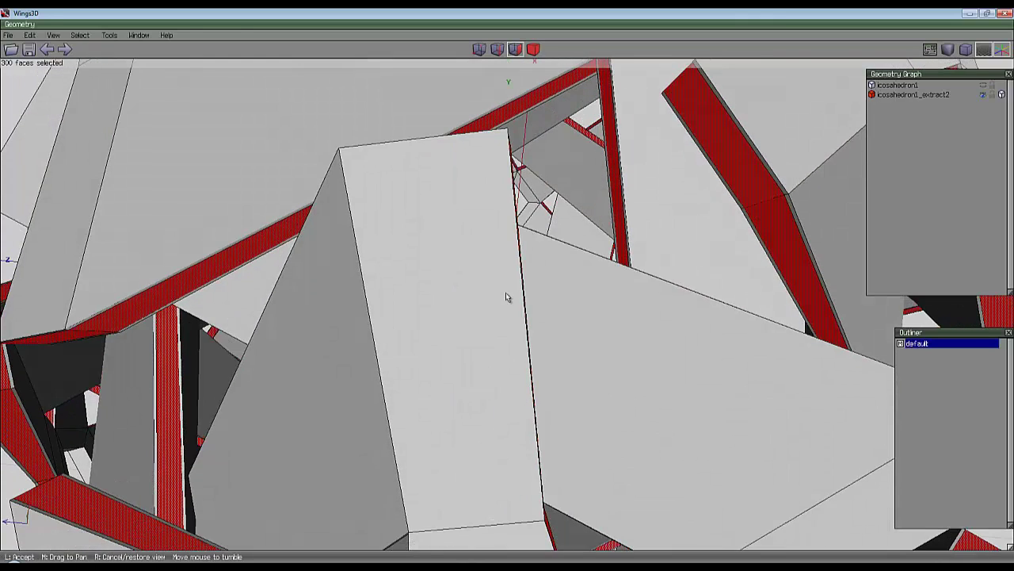
left_click(508, 295)
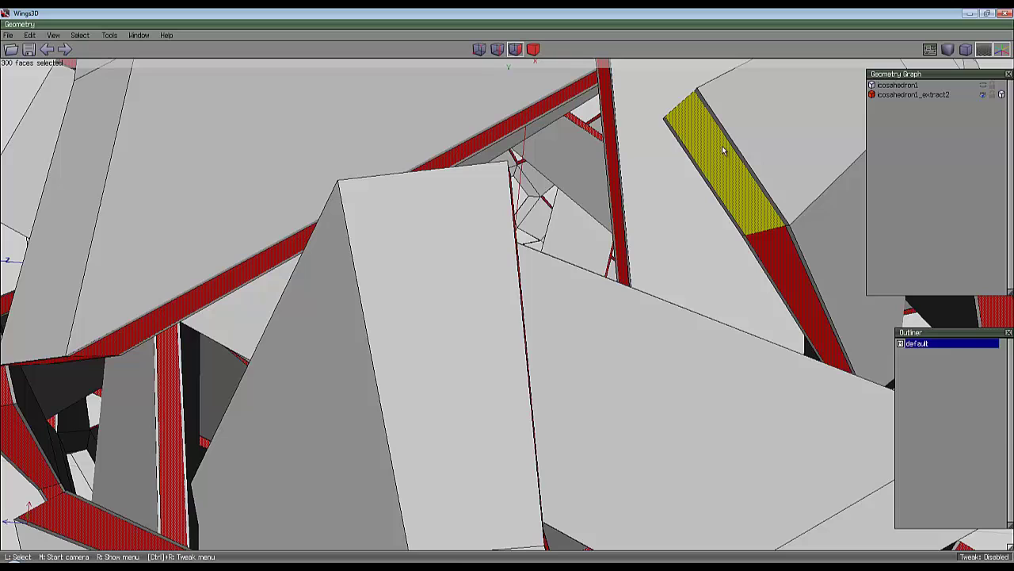
left_click(729, 161)
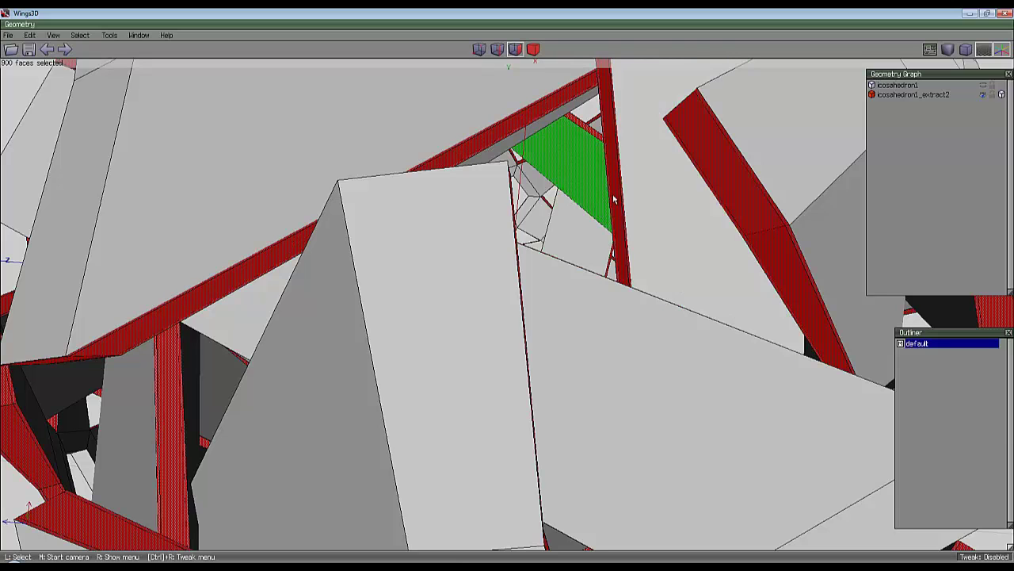
right_click(576, 166)
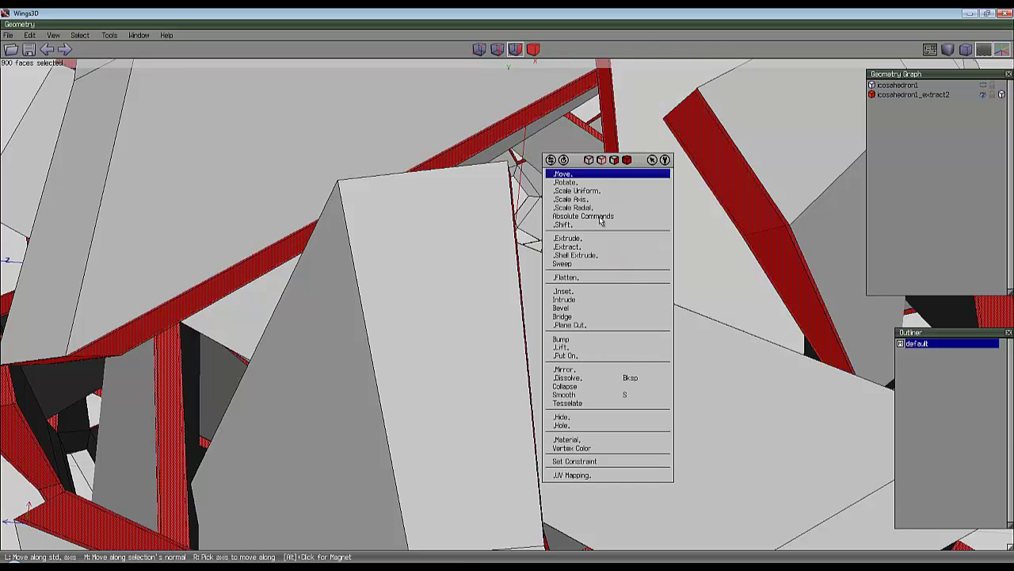
left_click(576, 292)
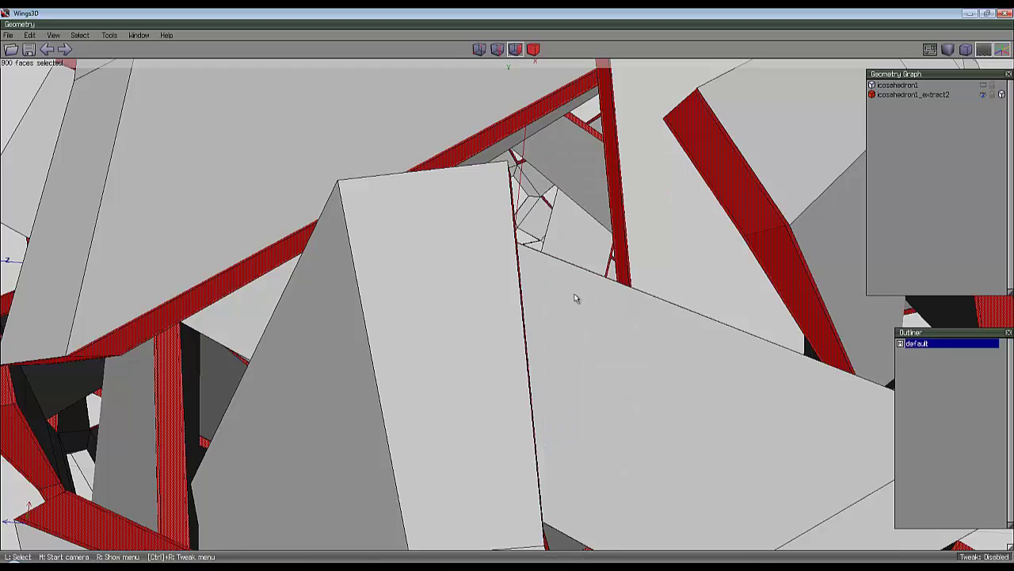
left_click(508, 295)
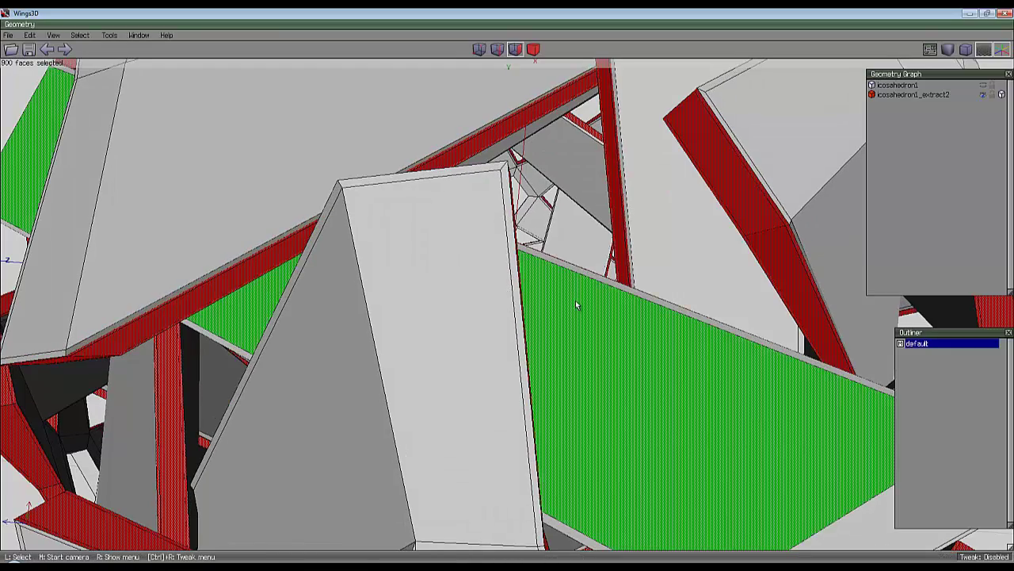
- Select the whole ball, smooth it three times, and clear the selection
scroll(575, 301, "down", 5)
middle_click(575, 300)
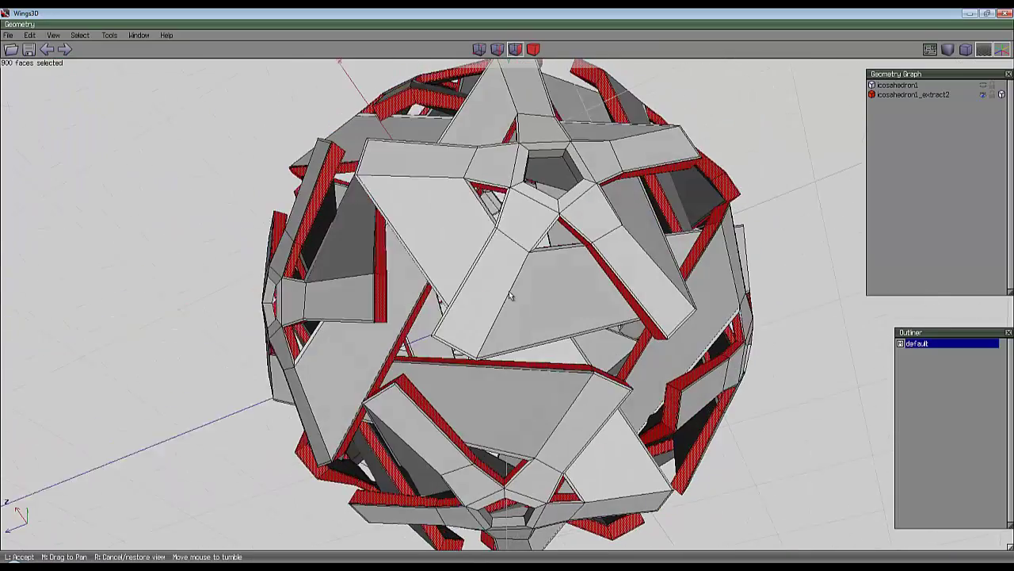
left_click(509, 295)
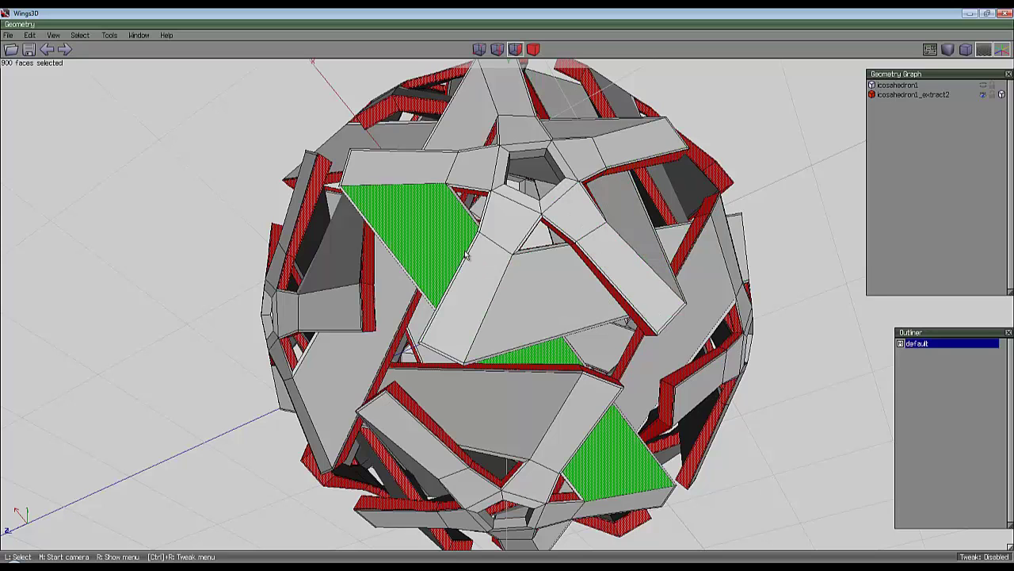
left_click(533, 49)
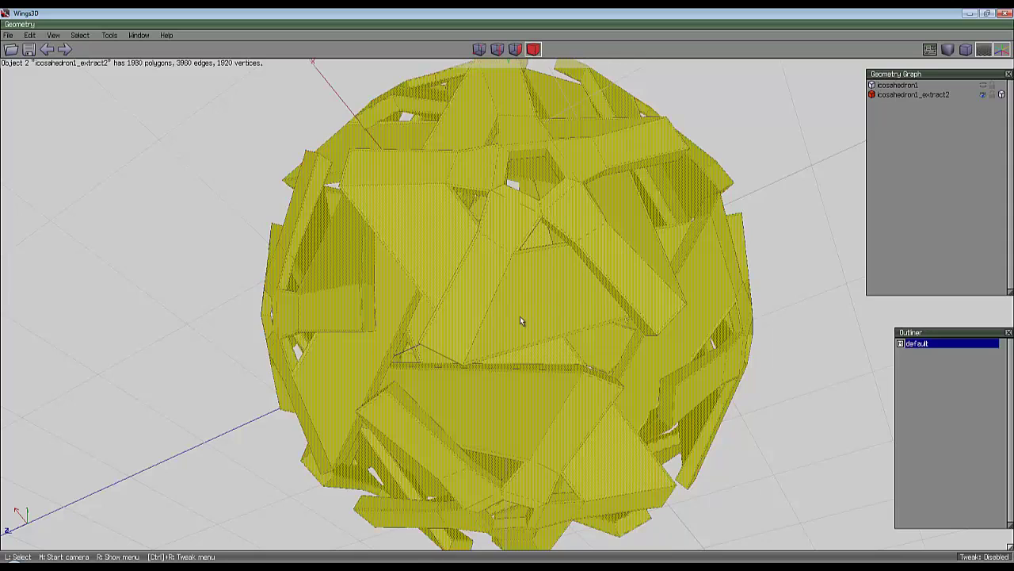
key("s")
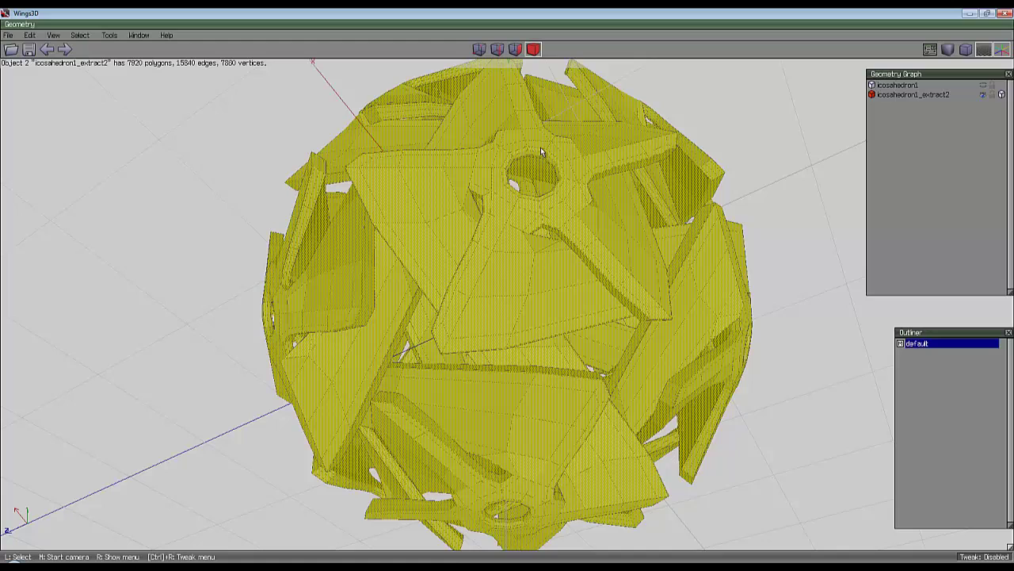
key("s")
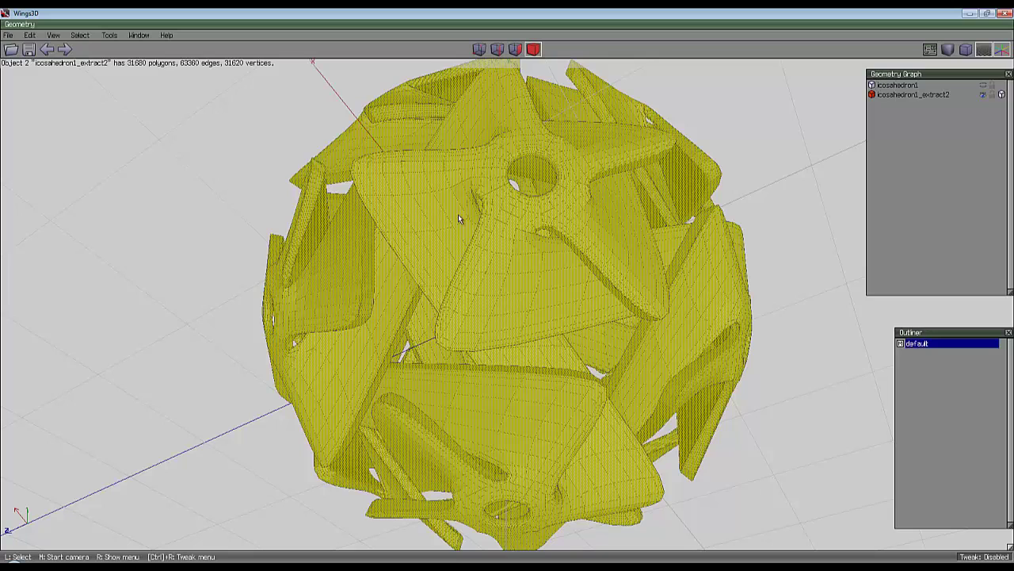
key("s")
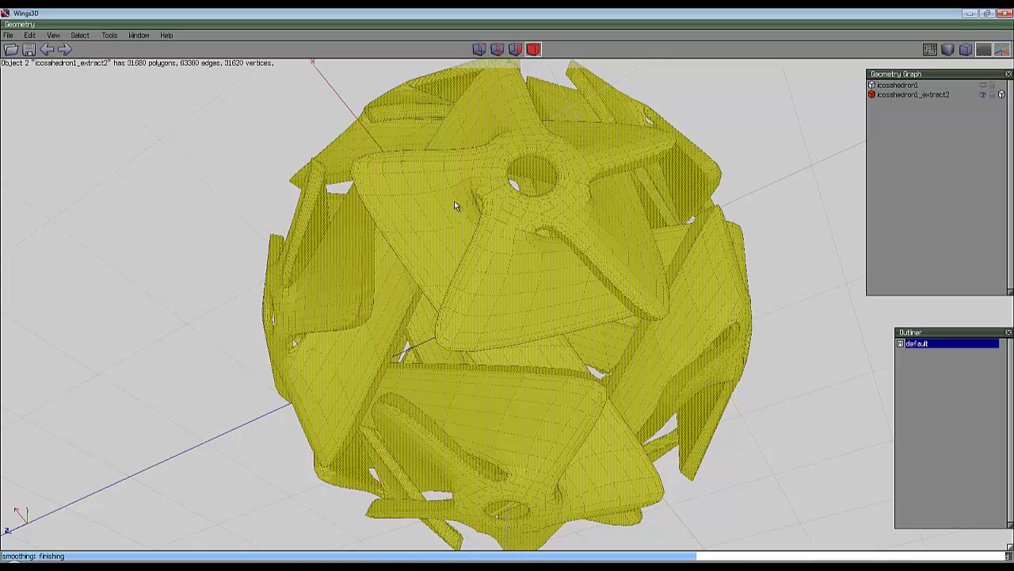
key("space")
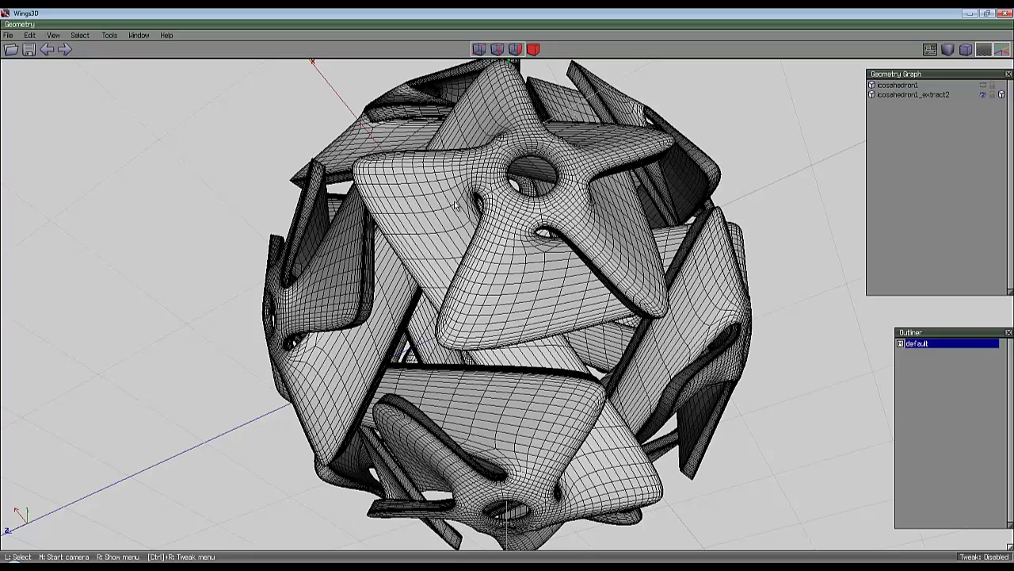
- Examine the smoothed ball from several sides, first in smooth shading and again with its mesh edges displayed
key("Tab")
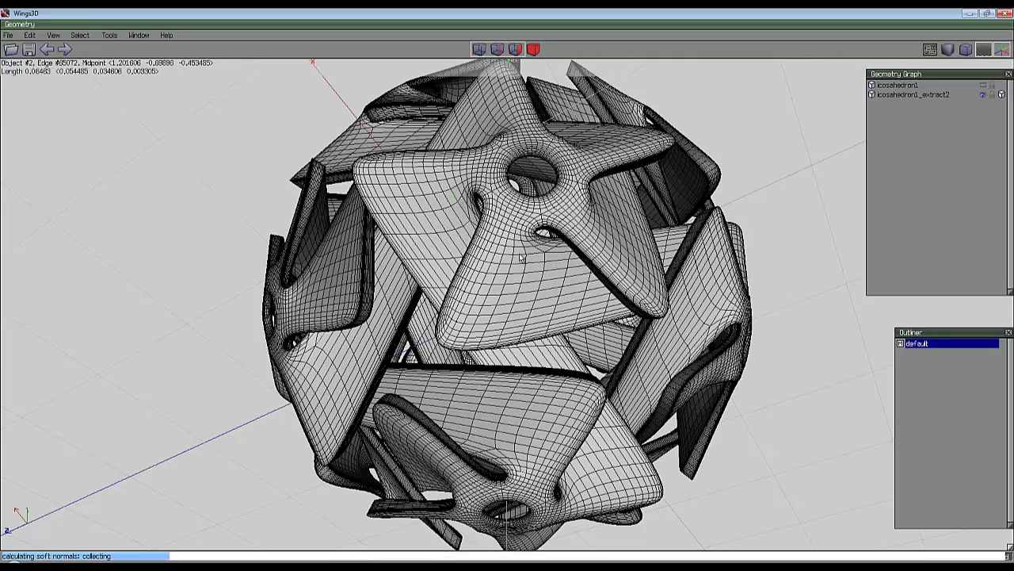
scroll(580, 210, "down", 3)
middle_click(582, 212)
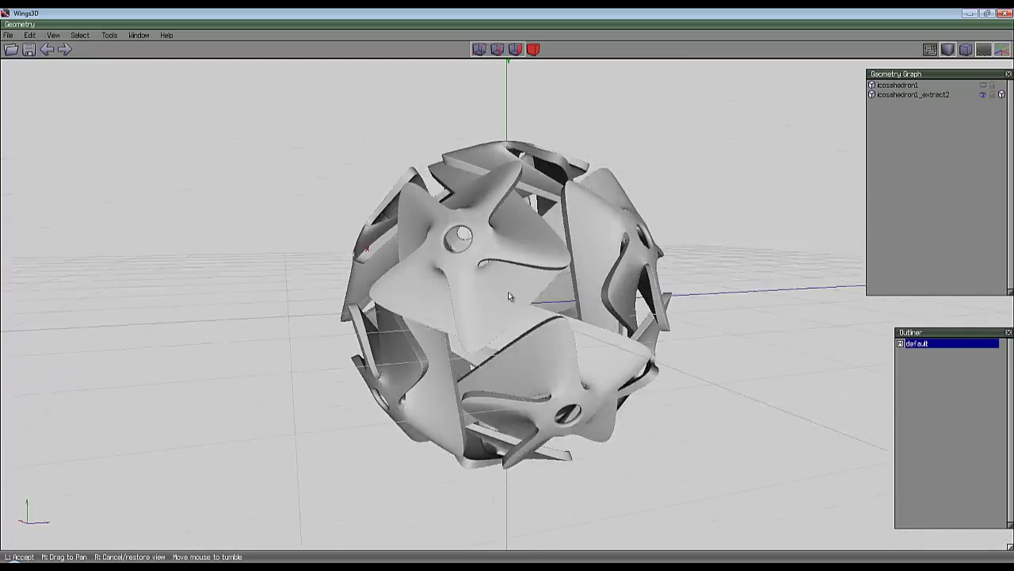
left_click(510, 295)
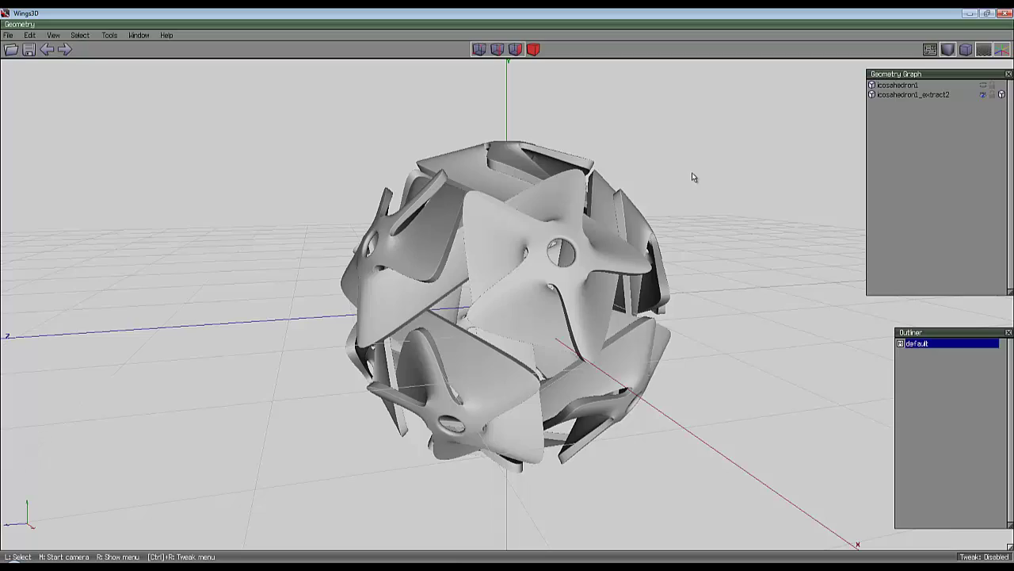
key("w")
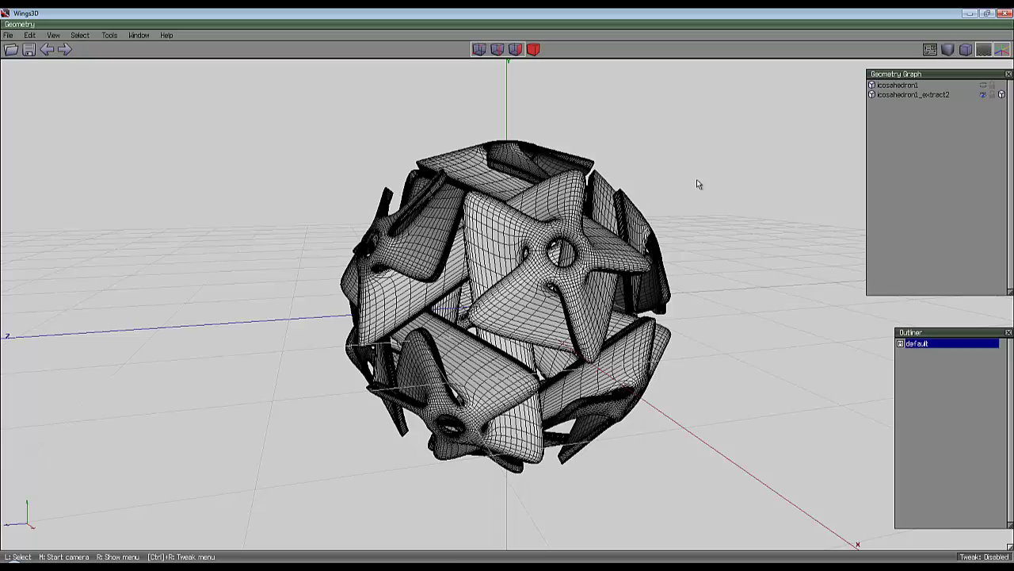
middle_click(694, 196)
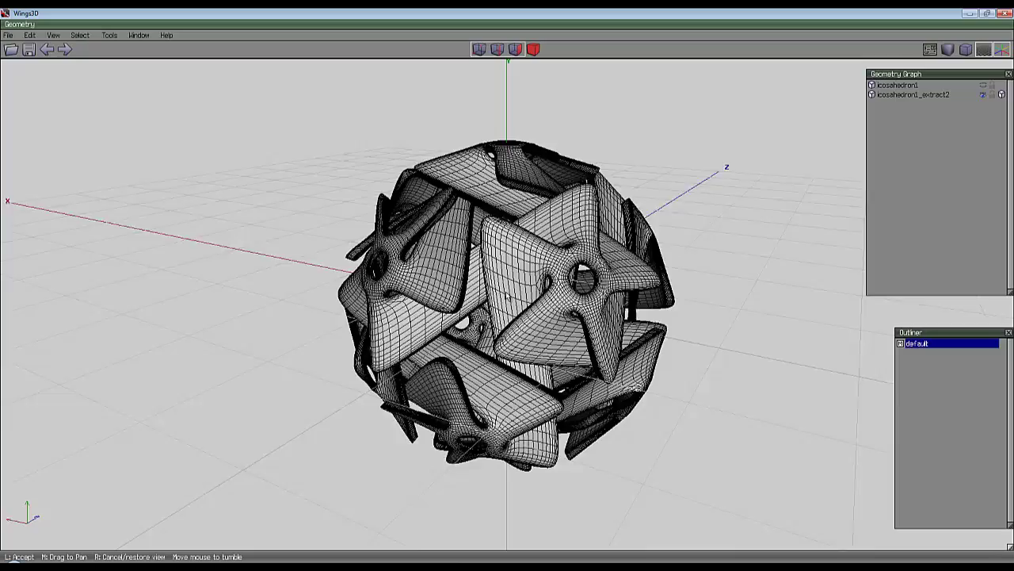
left_click(702, 215)
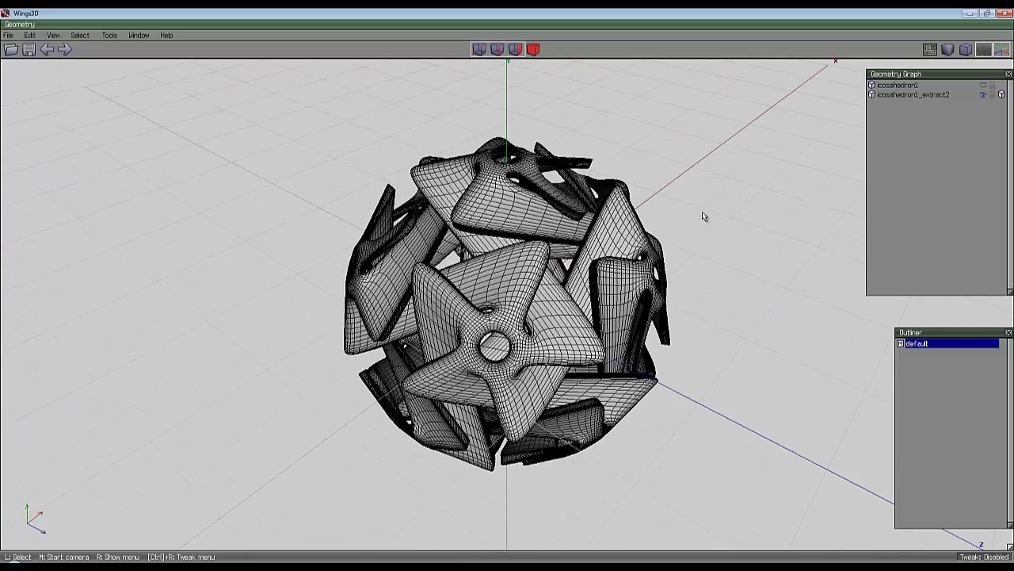